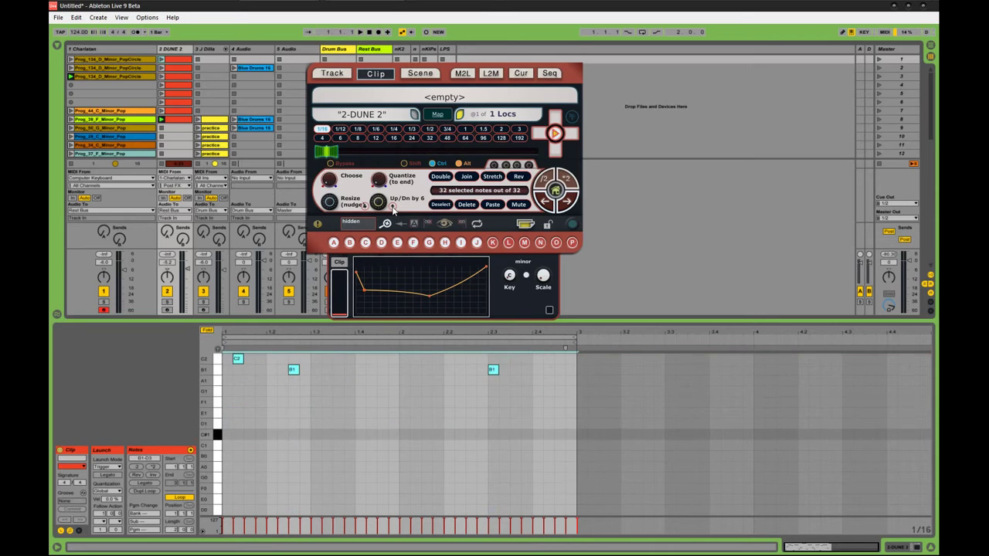
Step: Transpose the selected notes of the DUNE 2 clip down by 6, twice
{"action": "left_click", "coordinate": [365, 207]}
{"action": "left_click", "coordinate": [366, 207], "text": "ctrl+alt"}
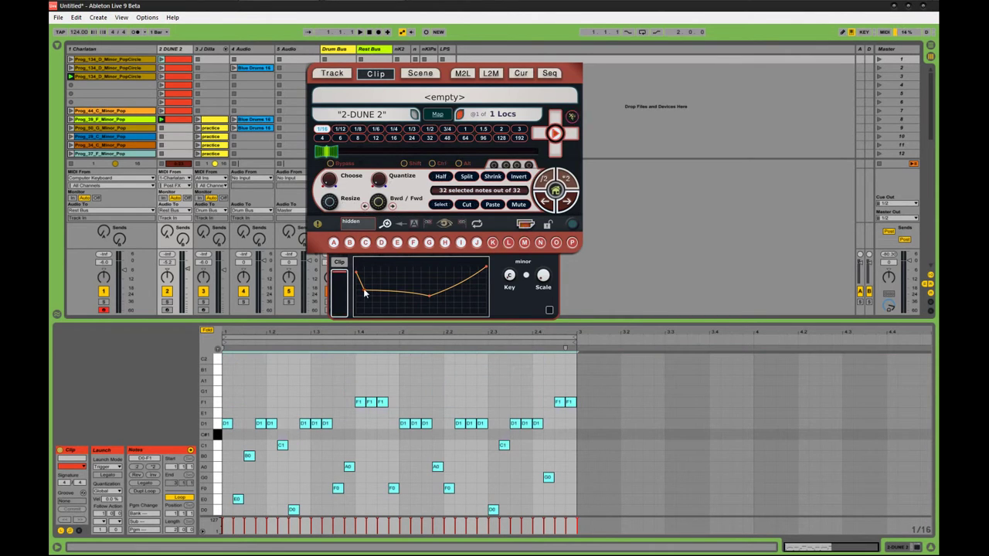
Step: Reshape the velocity curve of the selected notes, removing its middle points, lowering the start point and pulling down the end point
{"action": "key", "text": "alt"}
{"action": "left_click_drag", "start_coordinate": [407, 282], "coordinate": [404, 284]}
{"action": "left_click_drag", "start_coordinate": [474, 285], "coordinate": [474, 267]}
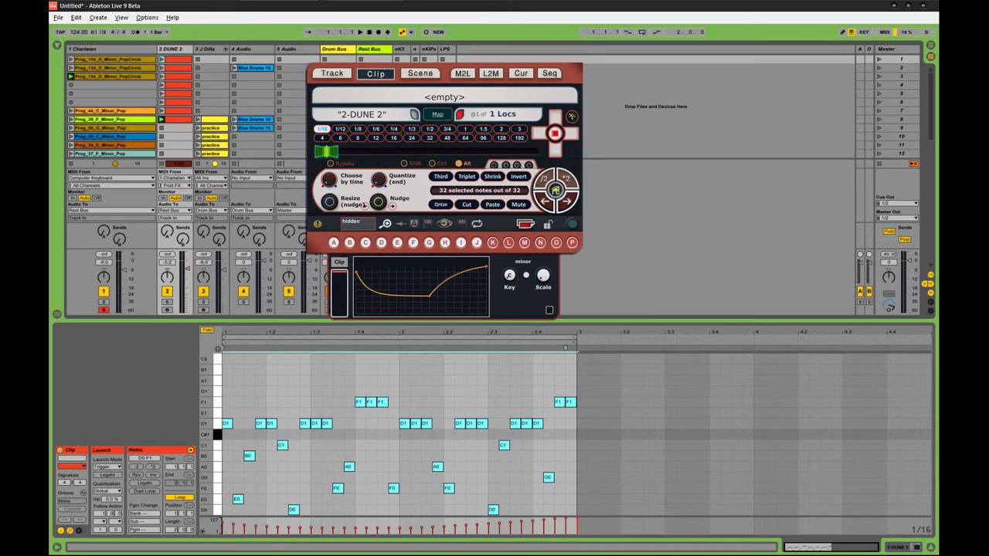
{"action": "left_click", "coordinate": [429, 296], "text": "shift"}
{"action": "left_click_drag", "start_coordinate": [356, 273], "coordinate": [357, 302]}
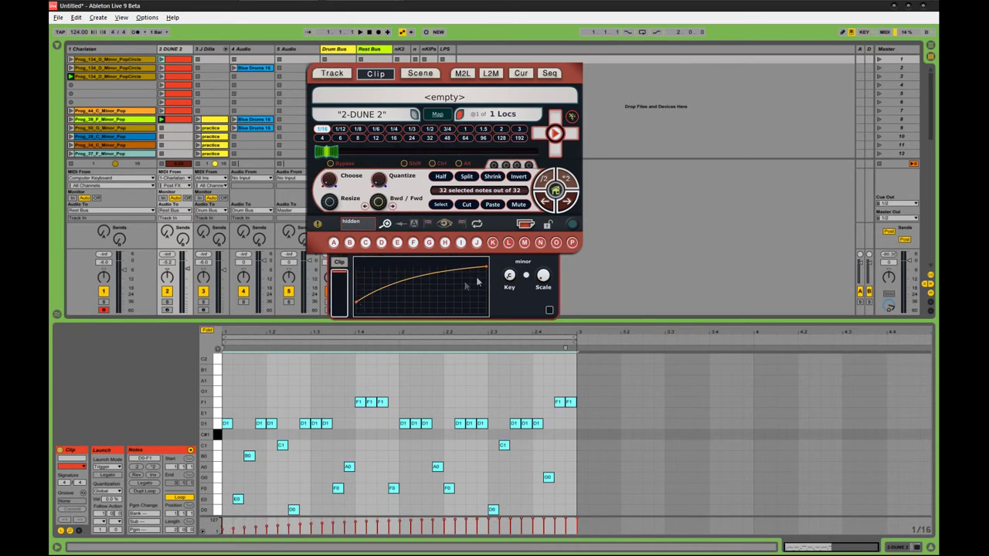
{"action": "left_click_drag", "start_coordinate": [486, 266], "coordinate": [436, 302]}
{"action": "key", "text": "alt"}
{"action": "left_click", "coordinate": [573, 224]}
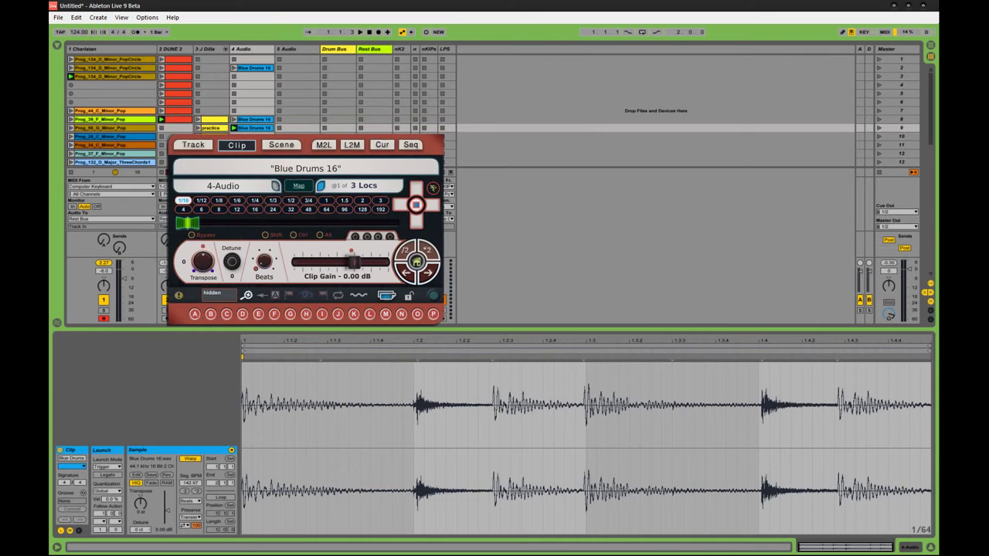
Step: Shrink the clip detail view of Blue Drums 16 so that more session slots are shown
{"action": "left_click_drag", "start_coordinate": [494, 332], "coordinate": [494, 442]}
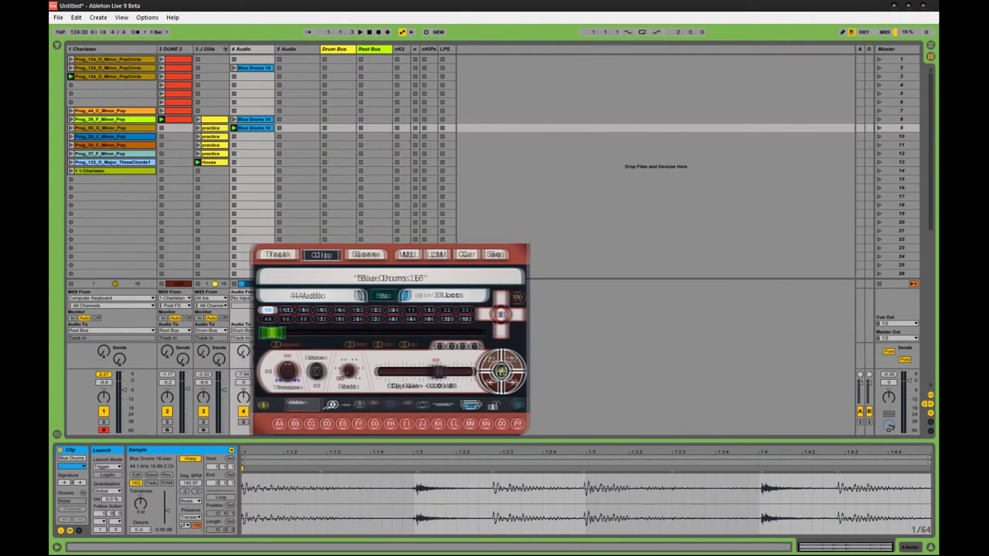
{"action": "mouse_move", "coordinate": [440, 373]}
{"action": "left_mouse_down"}
{"action": "mouse_move", "coordinate": [406, 373]}
{"action": "mouse_move", "coordinate": [472, 373]}
{"action": "mouse_move", "coordinate": [409, 373]}
{"action": "mouse_move", "coordinate": [442, 373]}
{"action": "left_mouse_up"}
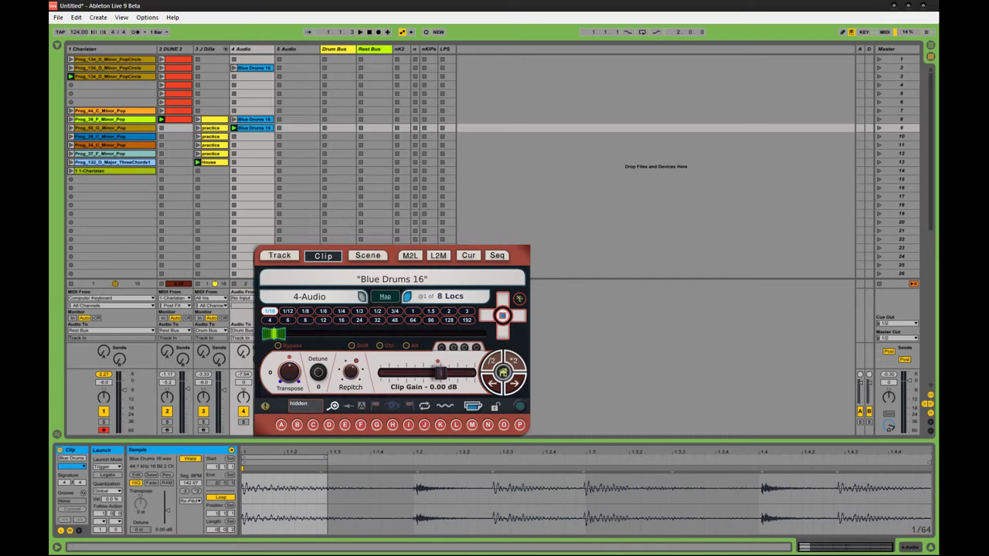
Step: Move the loop of the Blue Drums 16 clip to location 8
{"action": "key", "text": "plus"}
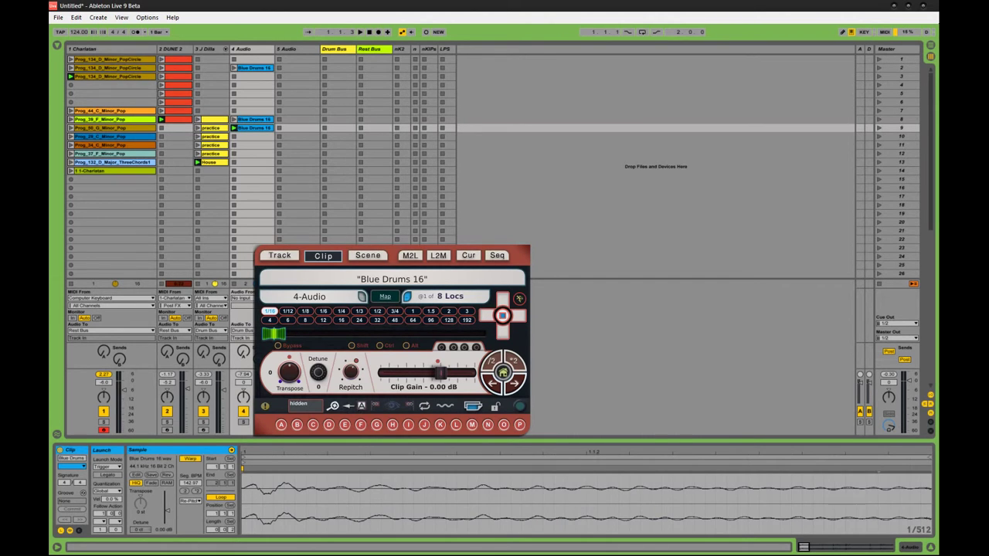
{"action": "left_click_drag", "start_coordinate": [273, 334], "coordinate": [422, 333]}
{"action": "key", "text": "minus"}
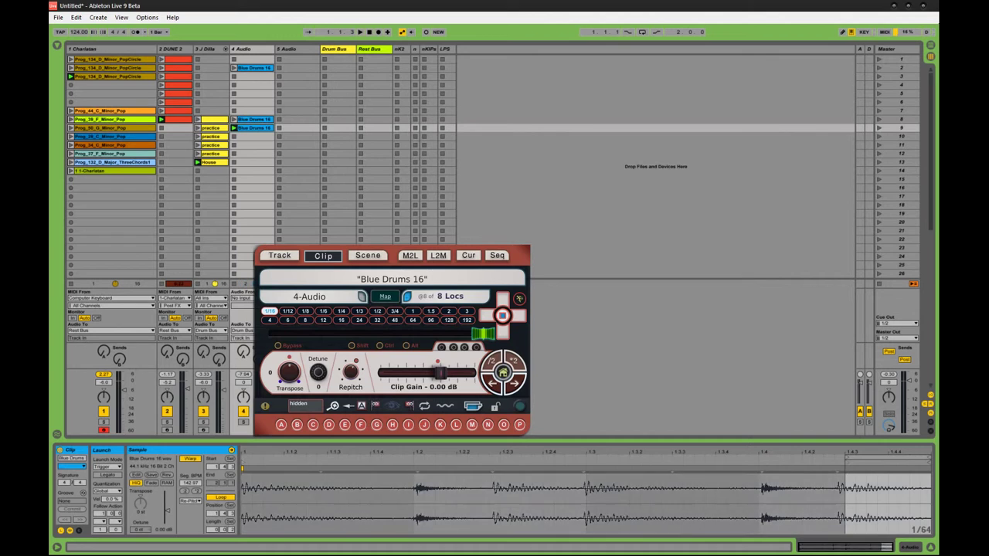
Step: Step the Blue Drums 16 loop back one location at a time to location 1
{"action": "key", "text": "Left"}
{"action": "key", "text": "Left"}
{"action": "key", "text": "Left"}
{"action": "key", "text": "Left"}
{"action": "key", "text": "Left"}
{"action": "key", "text": "Left"}
{"action": "key", "text": "Left"}
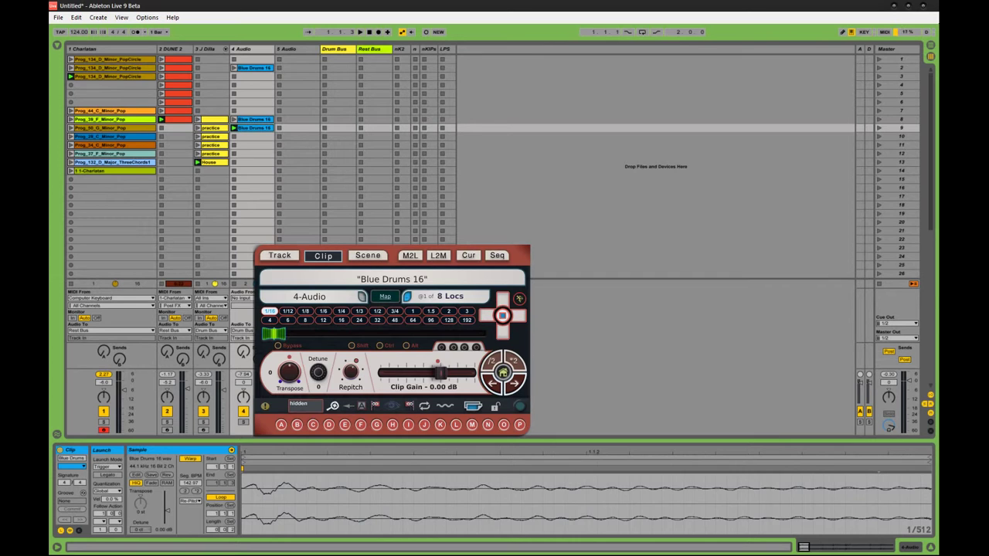
Step: Double the length of the Blue Drums 16 loop three times and fit the waveform view to it
{"action": "key", "text": "ctrl+Up"}
{"action": "key", "text": "ctrl+Up"}
{"action": "key", "text": "ctrl+Up"}
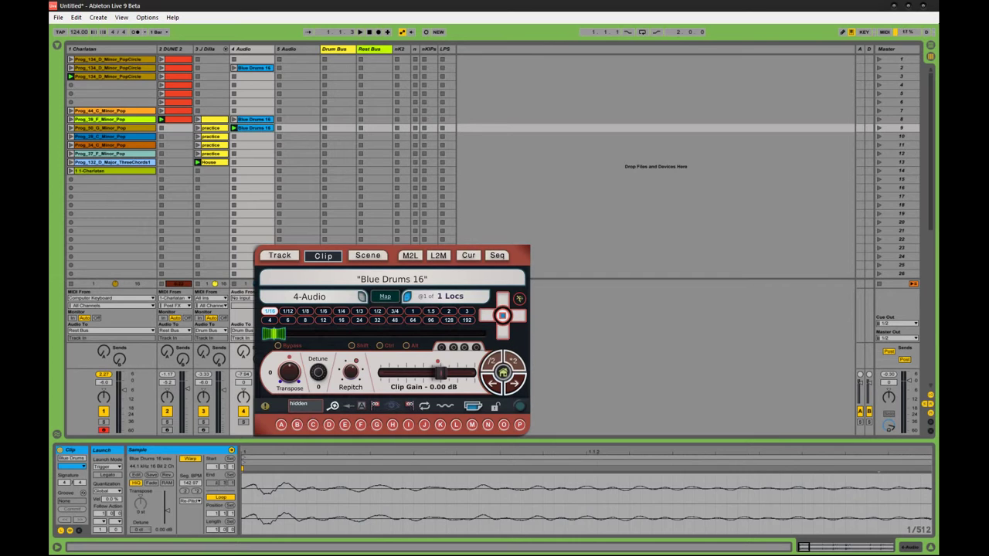
{"action": "key", "text": "z"}
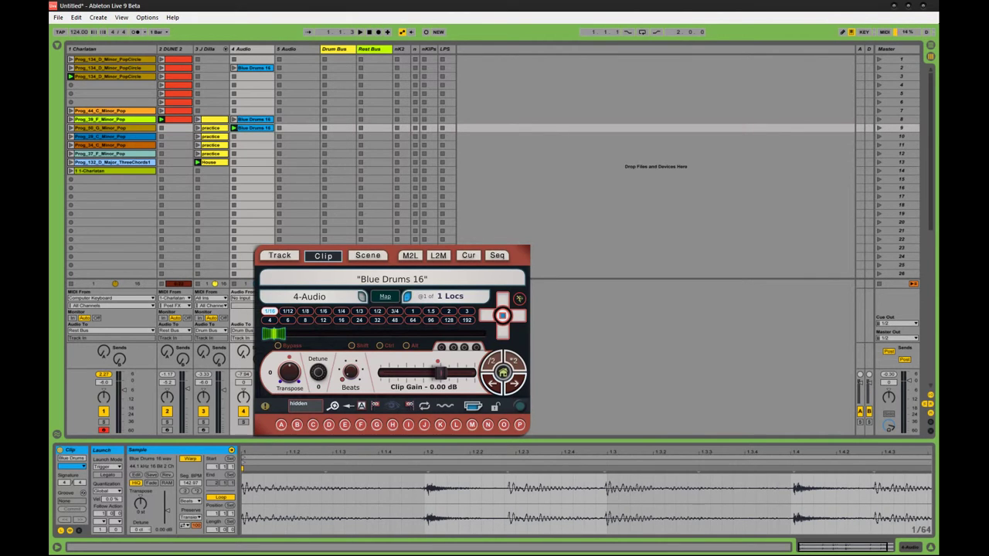
Step: Open the J Dilla track's House clip in an enlarged note editor and select all its notes
{"action": "left_click", "coordinate": [210, 163]}
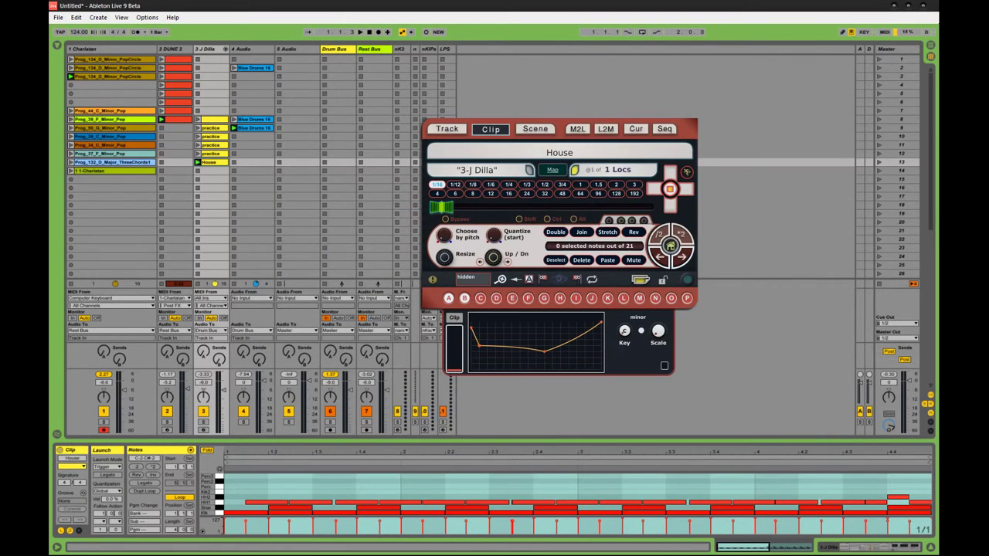
{"action": "left_click_drag", "start_coordinate": [494, 443], "coordinate": [494, 374]}
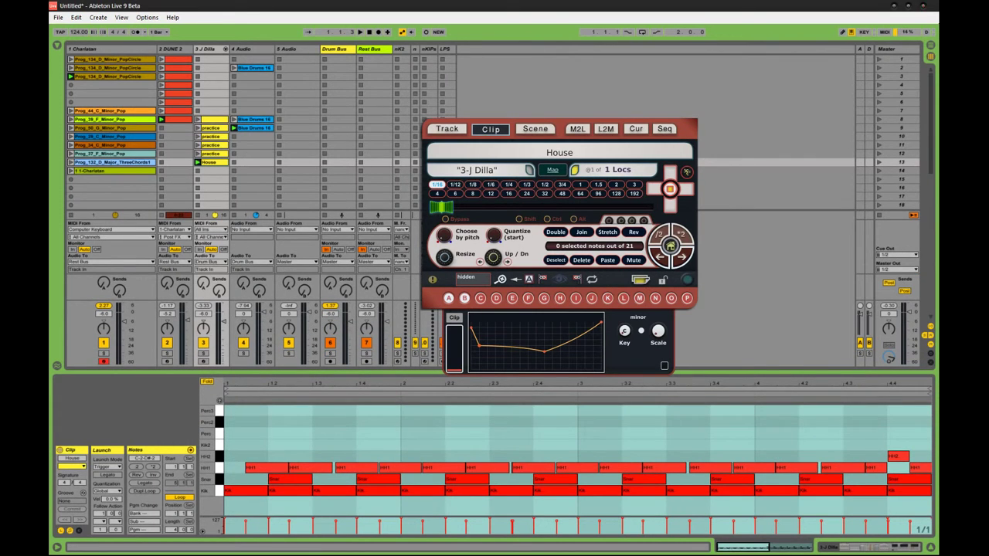
{"action": "key", "text": "ctrl+a"}
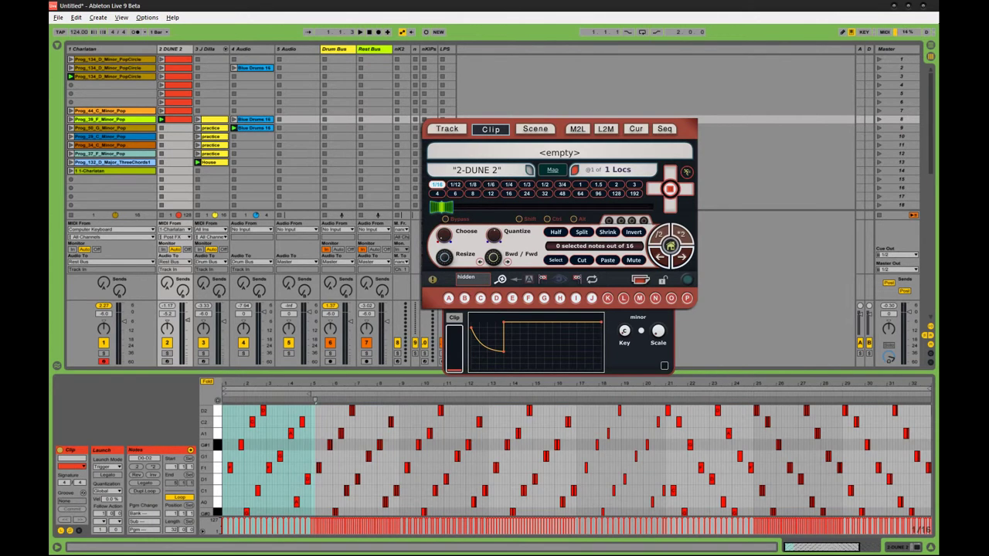
Step: Shorten the loop of the DUNE 2 clip to 4 bars by halving it repeatedly
{"action": "left_click", "coordinate": [659, 234]}
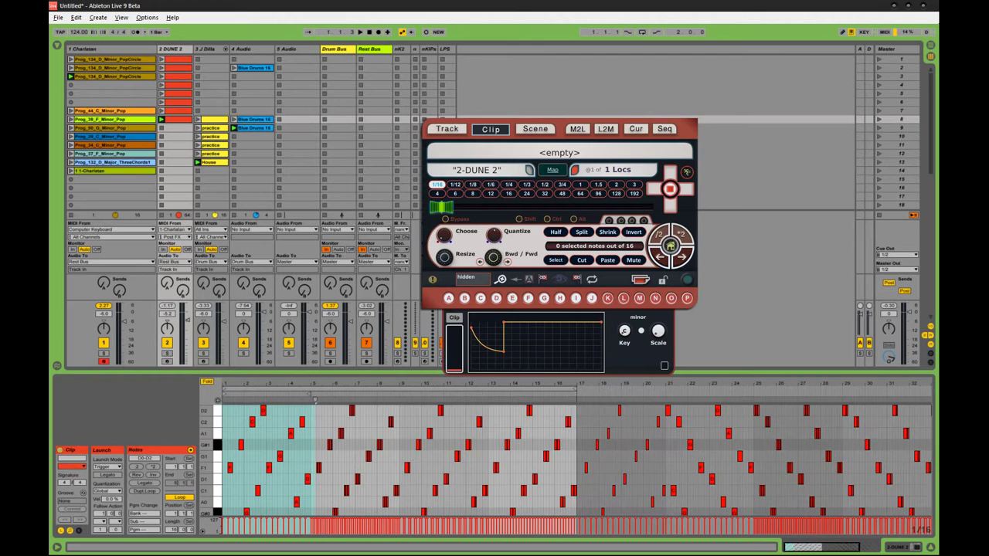
{"action": "left_click", "coordinate": [659, 234]}
{"action": "left_click", "coordinate": [659, 234]}
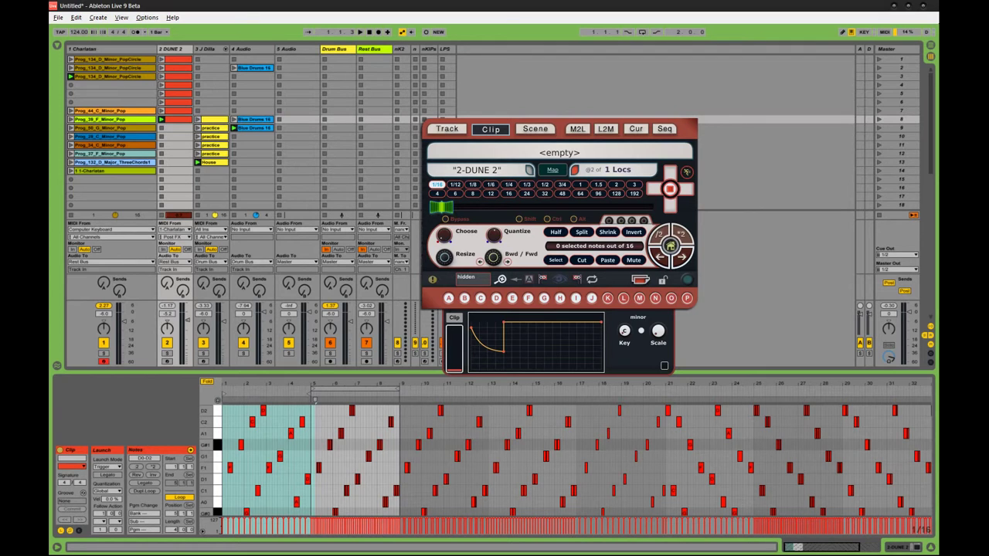
{"action": "key", "text": "Down"}
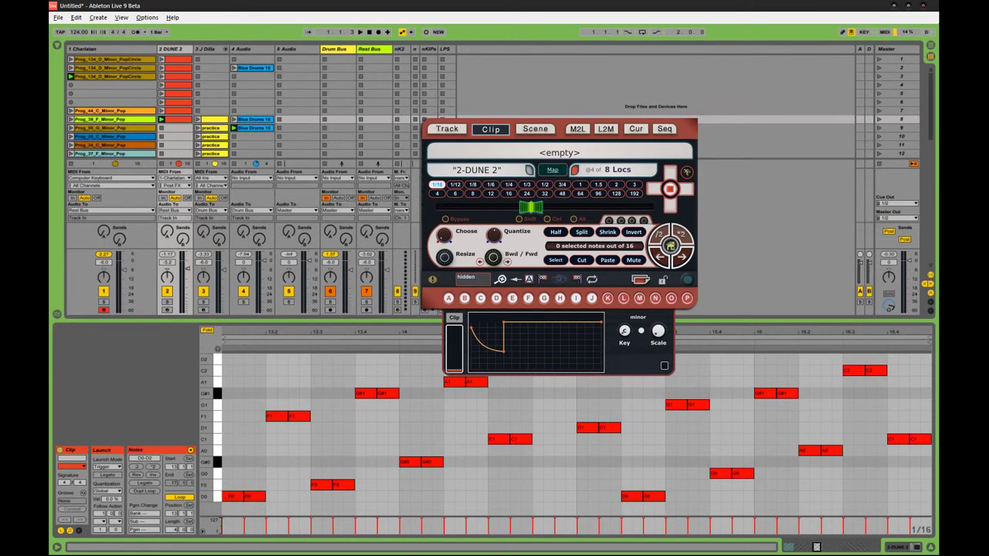
Step: Select all notes in the loop starting at bar 13 and nudge them backward repeatedly, folding them around within the loop
{"action": "left_click_drag", "start_coordinate": [559, 141], "coordinate": [536, 77]}
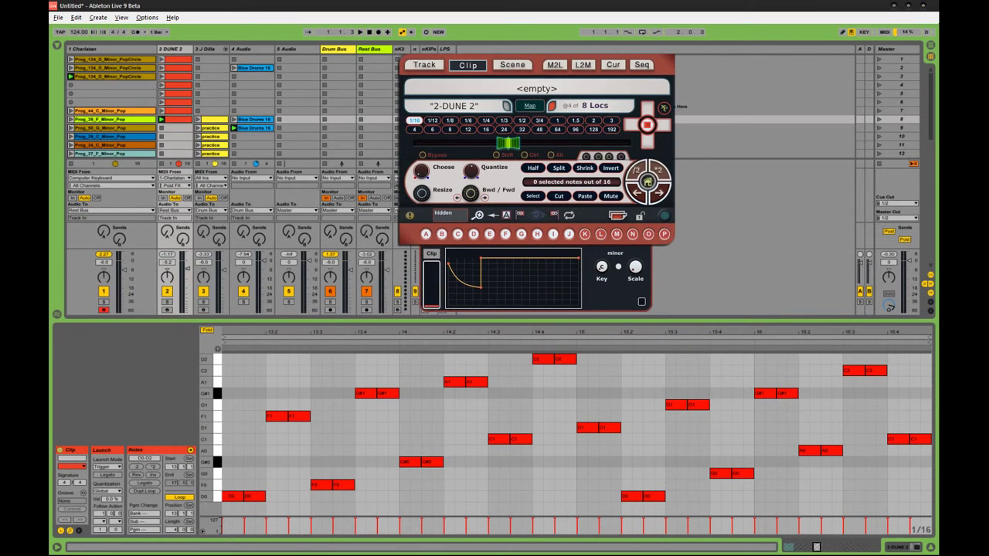
{"action": "key", "text": "ctrl+a"}
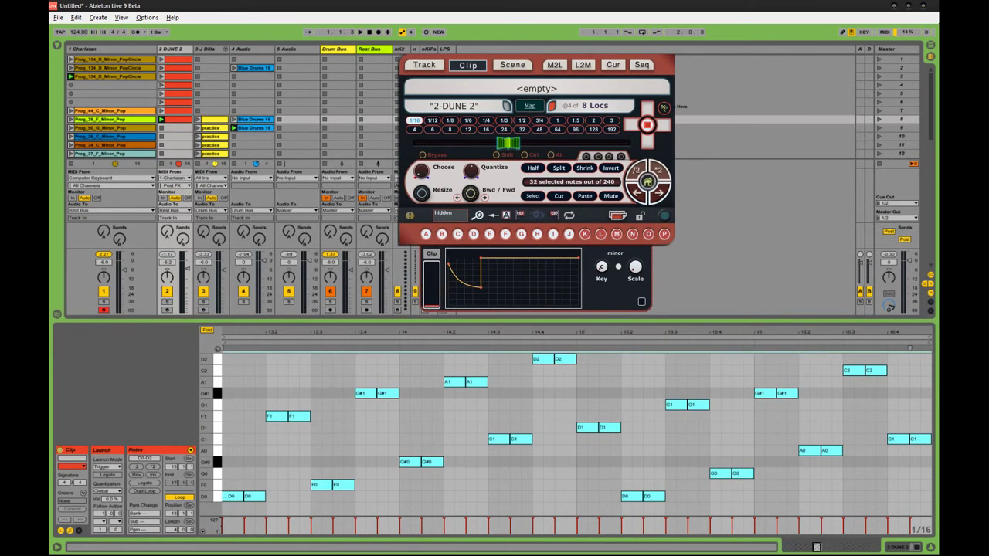
{"action": "key", "text": "shift"}
{"action": "key", "text": "Left"}
{"action": "key", "text": "Left"}
{"action": "key", "text": "Left"}
{"action": "key", "text": "Left"}
{"action": "key", "text": "Left"}
{"action": "key", "text": "Left"}
{"action": "key", "text": "Left"}
{"action": "key", "text": "Left"}
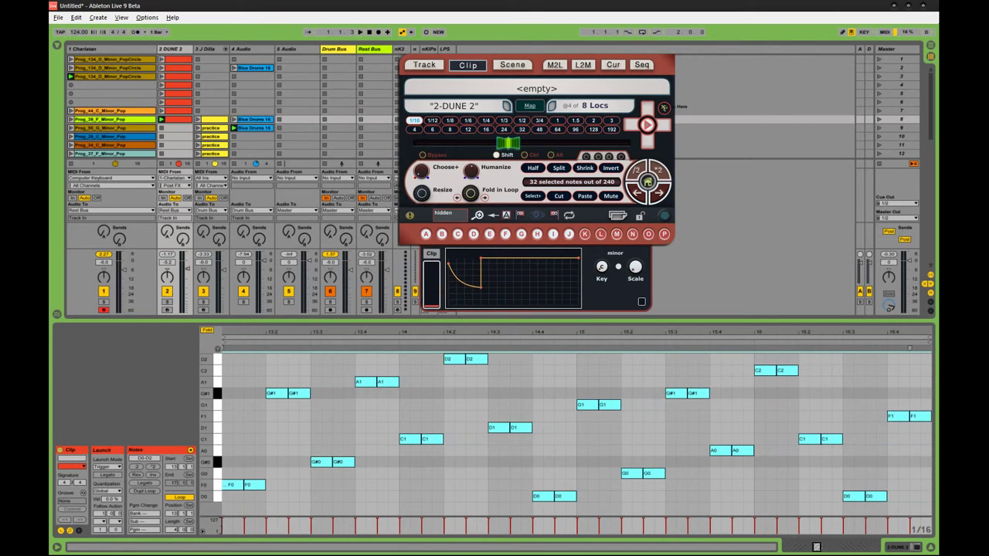
{"action": "key", "text": "Left"}
{"action": "key", "text": "Left"}
Step: Halve the DUNE 2 loop to 2 bars and double it back to 4 bars
{"action": "key", "text": "Down"}
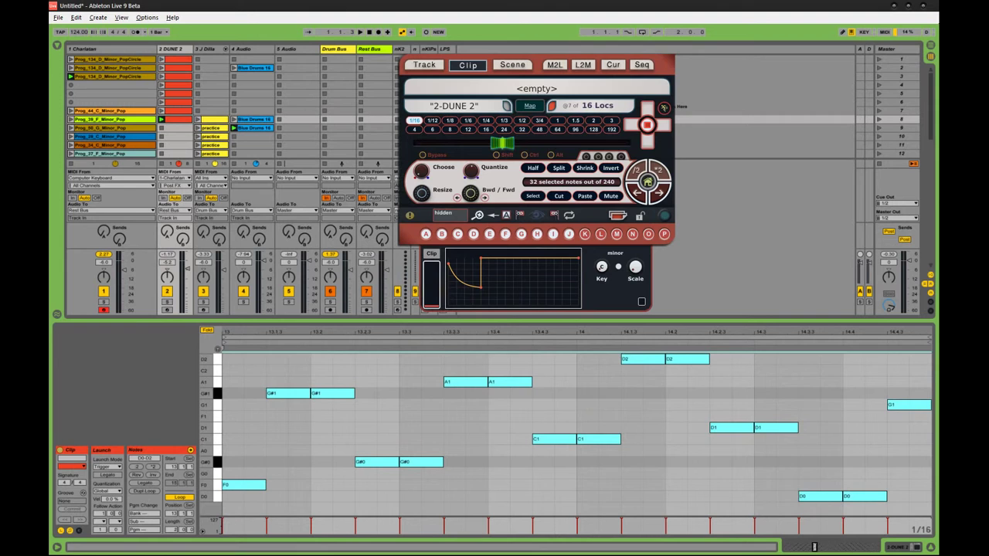
{"action": "key", "text": "Up"}
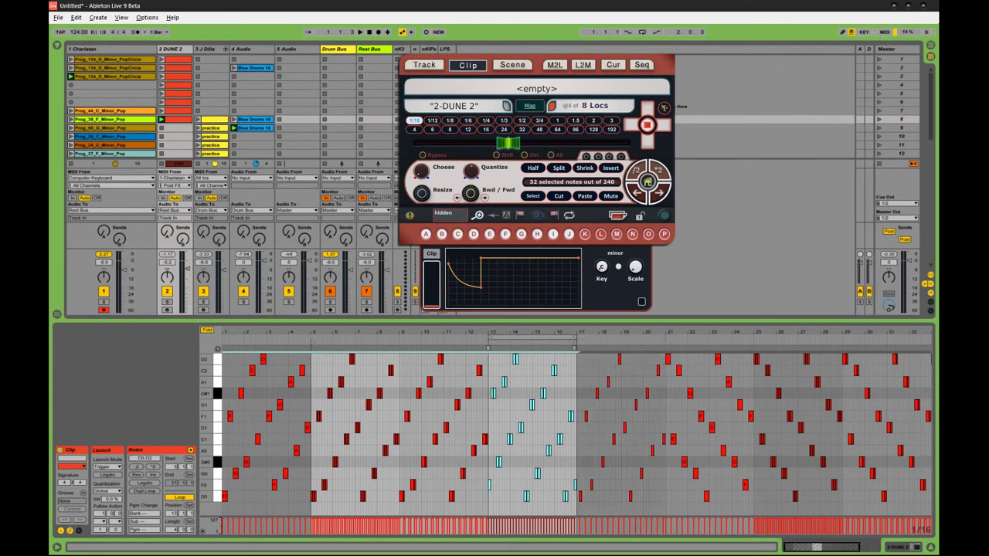
Step: Fold the selected notes further backward inside the 4-bar loop, with one nudge forward and one back at the end
{"action": "key", "text": "shift"}
{"action": "key", "text": "shift+Left"}
{"action": "key", "text": "shift+Left"}
{"action": "key", "text": "shift+Left"}
{"action": "key", "text": "shift+Left"}
{"action": "key", "text": "shift+Left"}
{"action": "key", "text": "shift+Left"}
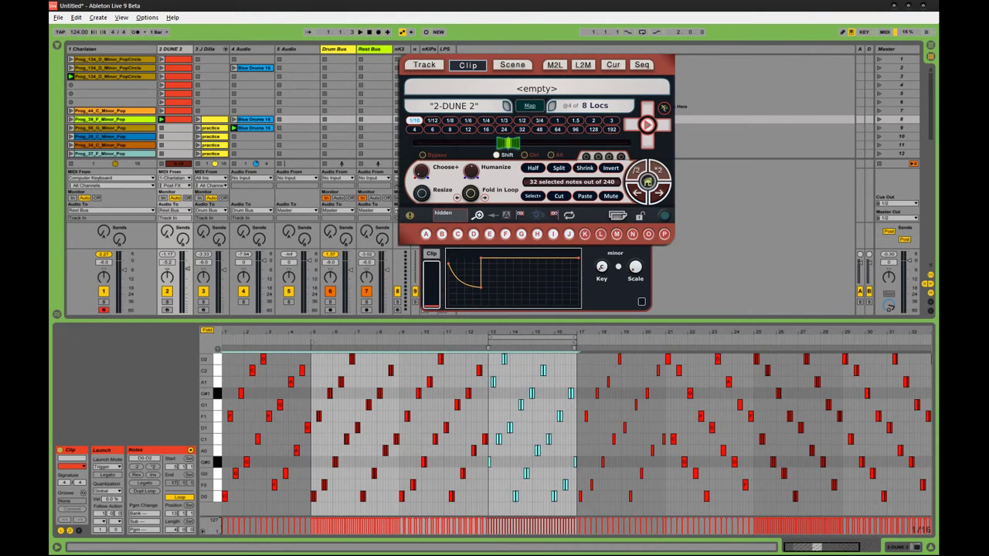
{"action": "key", "text": "Right"}
{"action": "key", "text": "Left"}
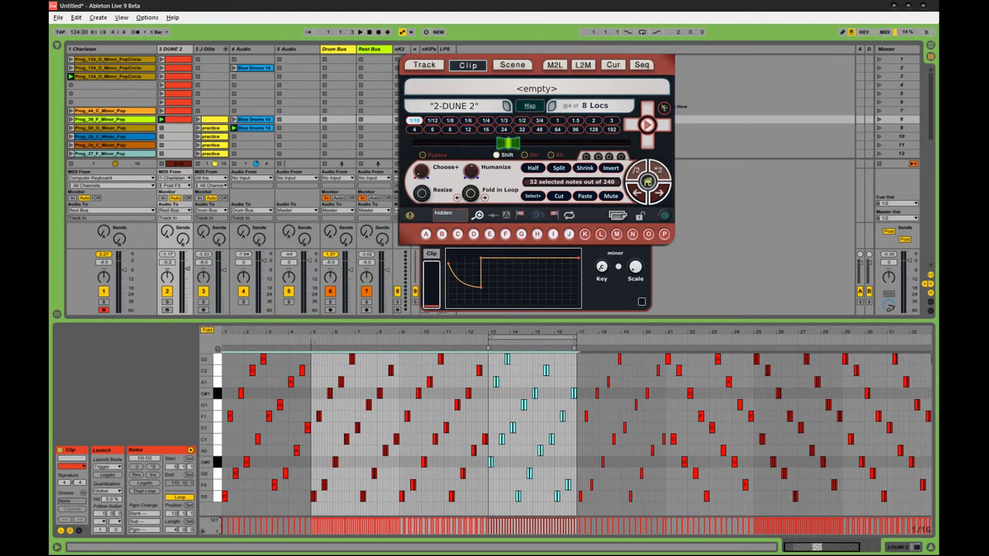
Step: Step the pitches of the selected notes down seven times within the loop
{"action": "key", "text": "shift"}
{"action": "key", "text": "ctrl+shift"}
{"action": "key", "text": "ctrl+shift+Down"}
{"action": "key", "text": "ctrl+shift+Down"}
{"action": "key", "text": "ctrl+shift+Down"}
{"action": "key", "text": "ctrl+shift+Down"}
{"action": "key", "text": "ctrl+shift+Down"}
{"action": "key", "text": "ctrl+shift+Down"}
{"action": "key", "text": "ctrl+shift+Down"}
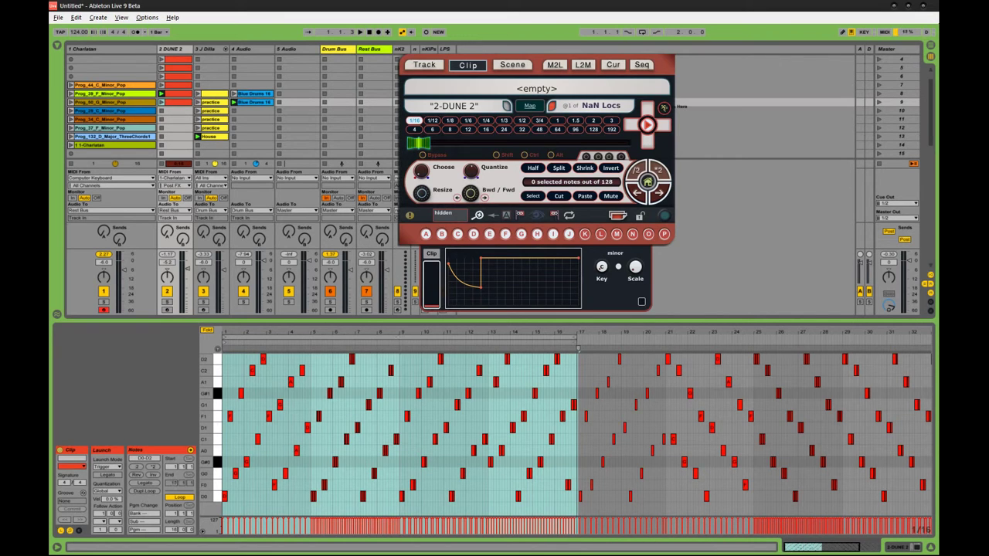
Step: Delete all notes inside the 16-bar loop of the DUNE 2 clip in scene 9
{"action": "key", "text": "ctrl+a"}
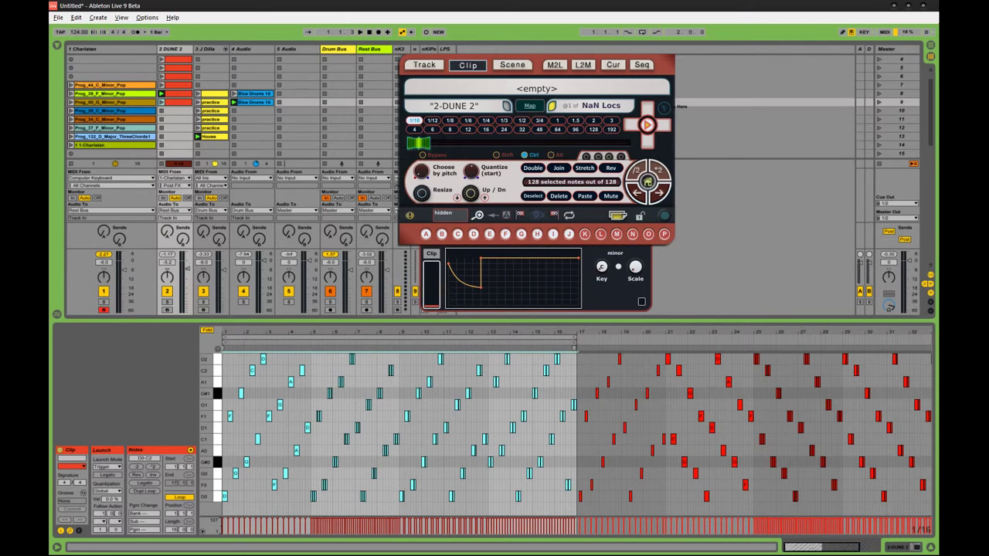
{"action": "key", "text": "Delete"}
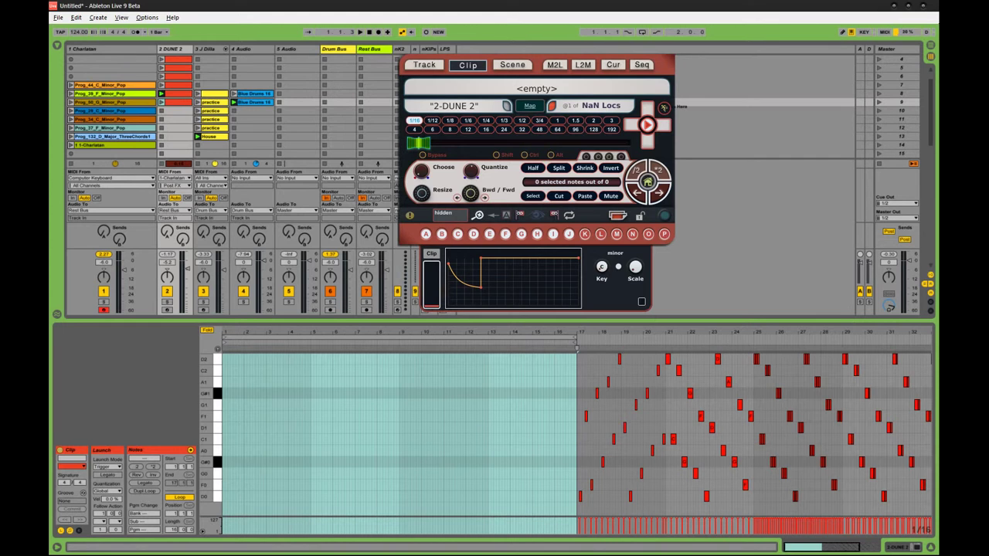
Step: Switch from the velocity curve to the note generator and fill the 16-bar loop with 64 evenly spaced notes
{"action": "left_click", "coordinate": [641, 302]}
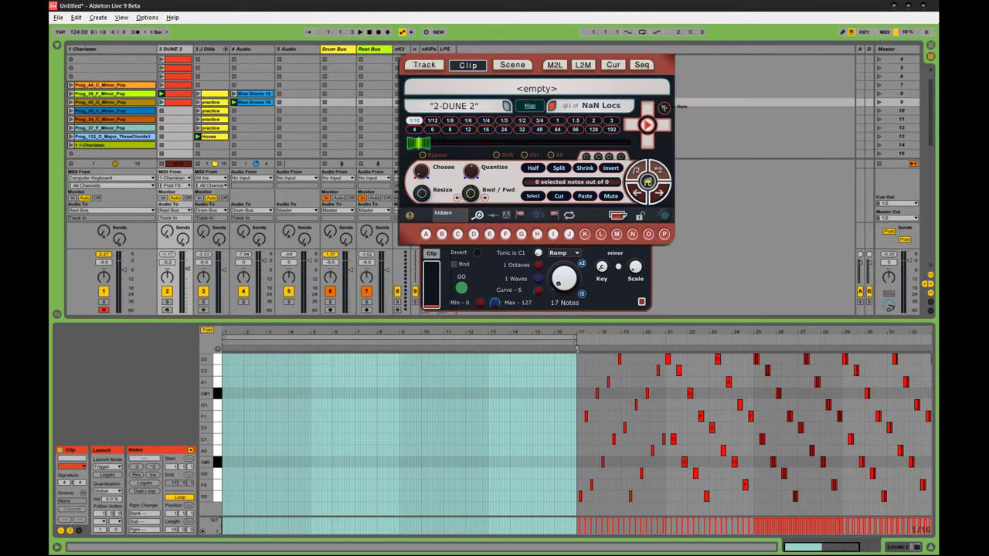
{"action": "left_click", "coordinate": [581, 263]}
{"action": "left_click_drag", "start_coordinate": [564, 278], "coordinate": [564, 282]}
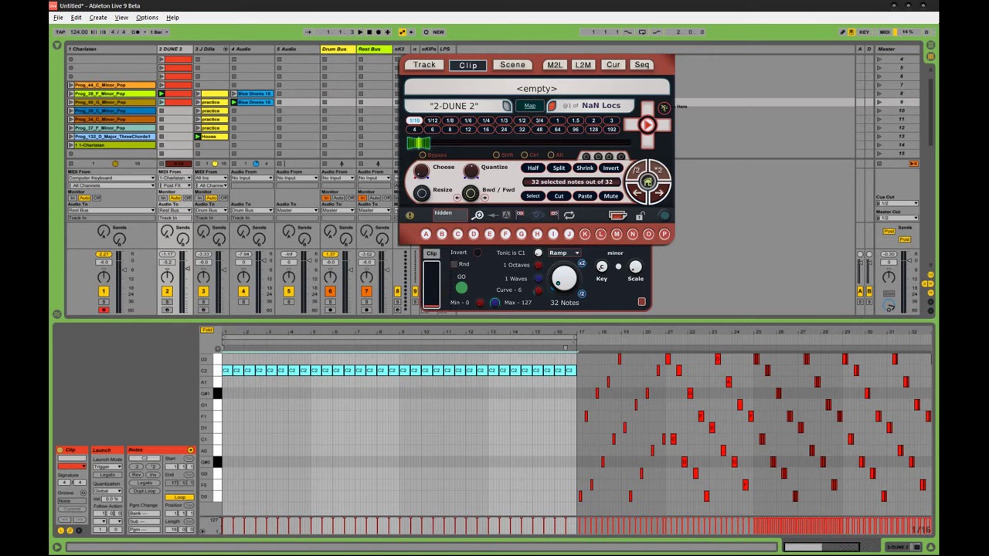
{"action": "left_click", "coordinate": [581, 294]}
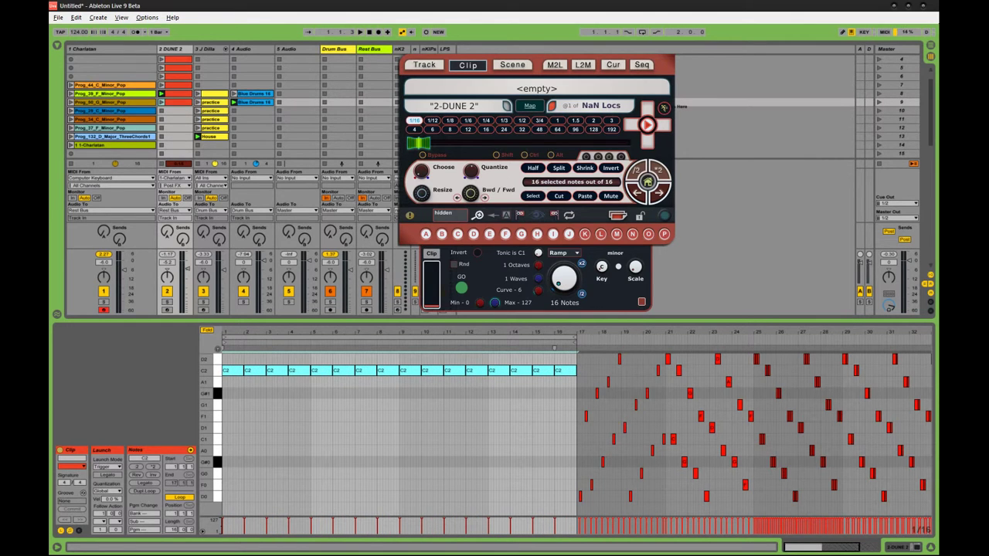
{"action": "left_click", "coordinate": [582, 264]}
{"action": "left_click", "coordinate": [581, 264]}
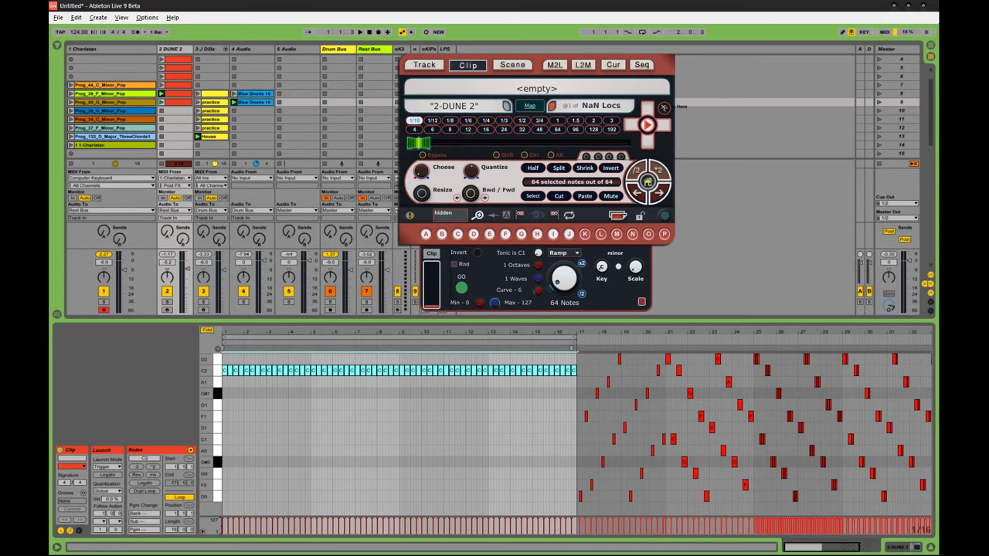
Step: Set the generator's key to D with a Sine shape, 2 octaves, 2 waves and a curve of 7
{"action": "left_click_drag", "start_coordinate": [601, 267], "coordinate": [635, 267]}
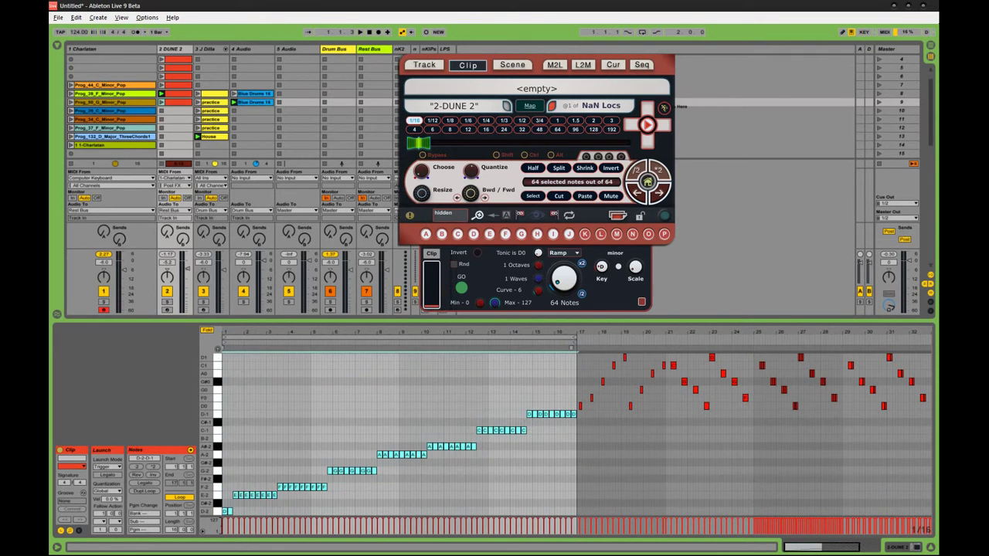
{"action": "left_click", "coordinate": [564, 253]}
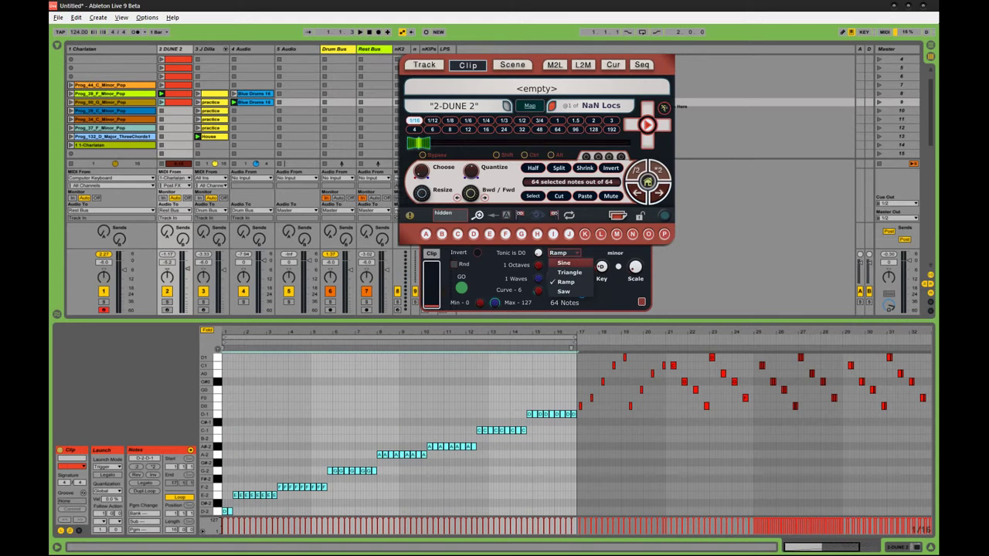
{"action": "left_click", "coordinate": [567, 263]}
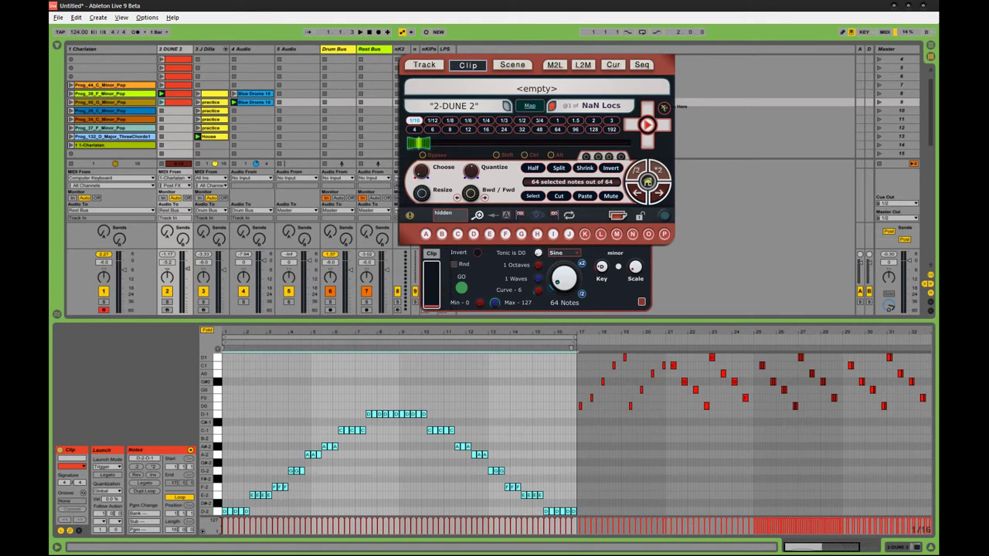
{"action": "left_click_drag", "start_coordinate": [538, 265], "coordinate": [517, 276]}
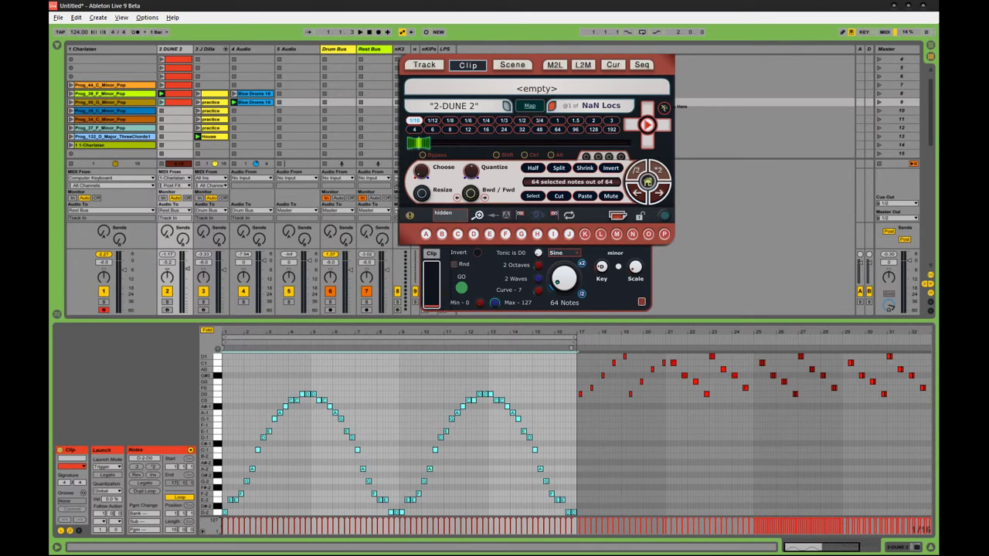
Step: Set the Sine generator to tonic D1, 3 octaves, 2 waves, a curve of 8 and the minor-Romanian scale
{"action": "left_click_drag", "start_coordinate": [539, 290], "coordinate": [517, 301]}
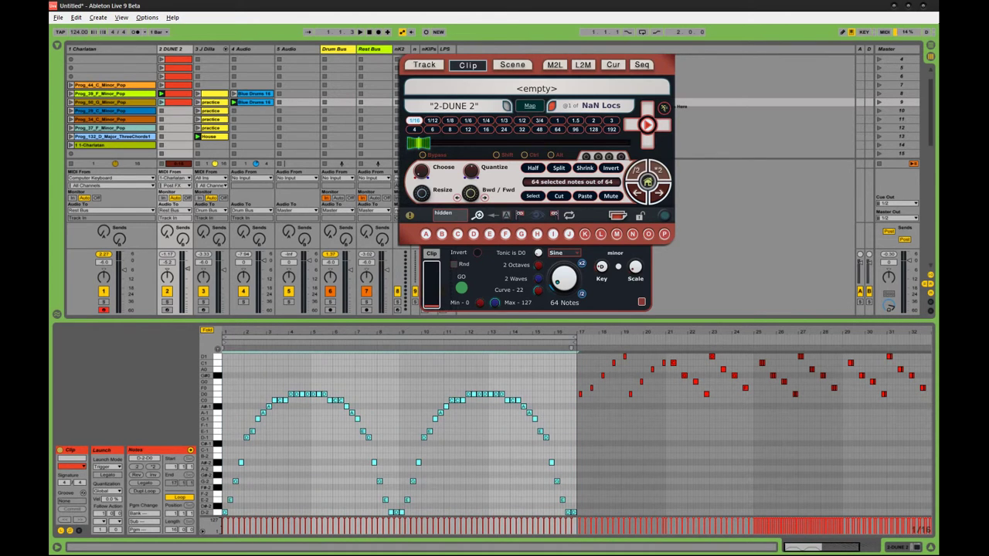
{"action": "left_click_drag", "start_coordinate": [539, 253], "coordinate": [538, 243]}
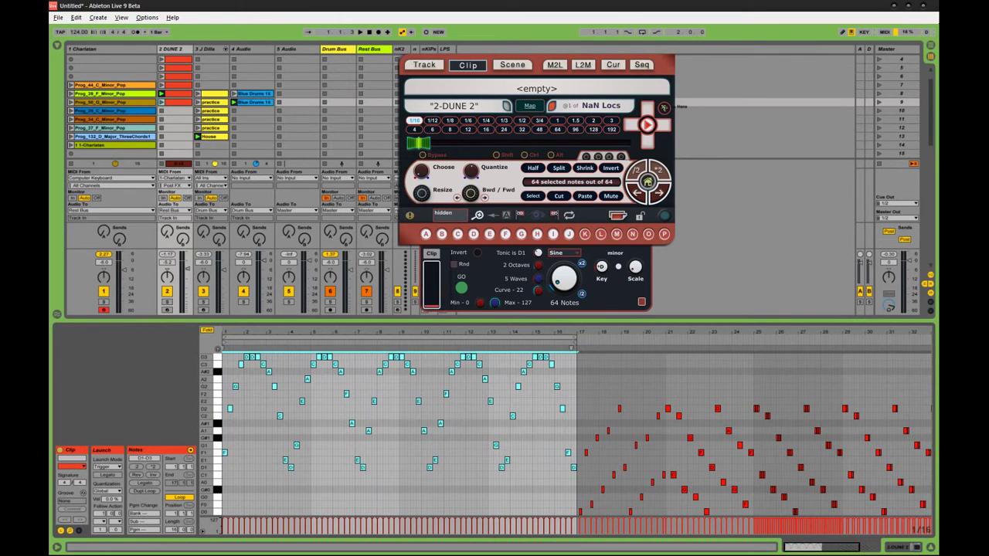
{"action": "left_click_drag", "start_coordinate": [538, 290], "coordinate": [538, 286]}
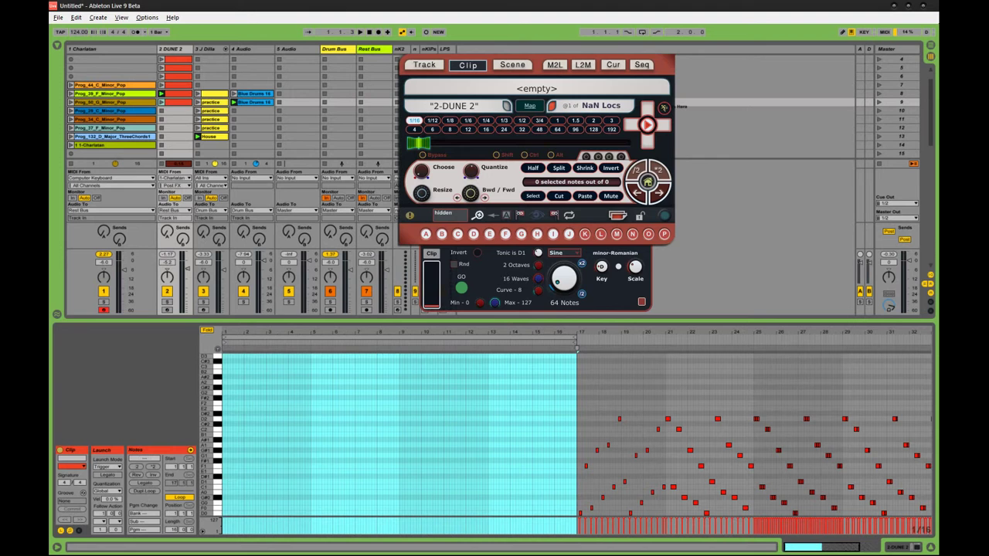
{"action": "left_click_drag", "start_coordinate": [538, 279], "coordinate": [538, 284]}
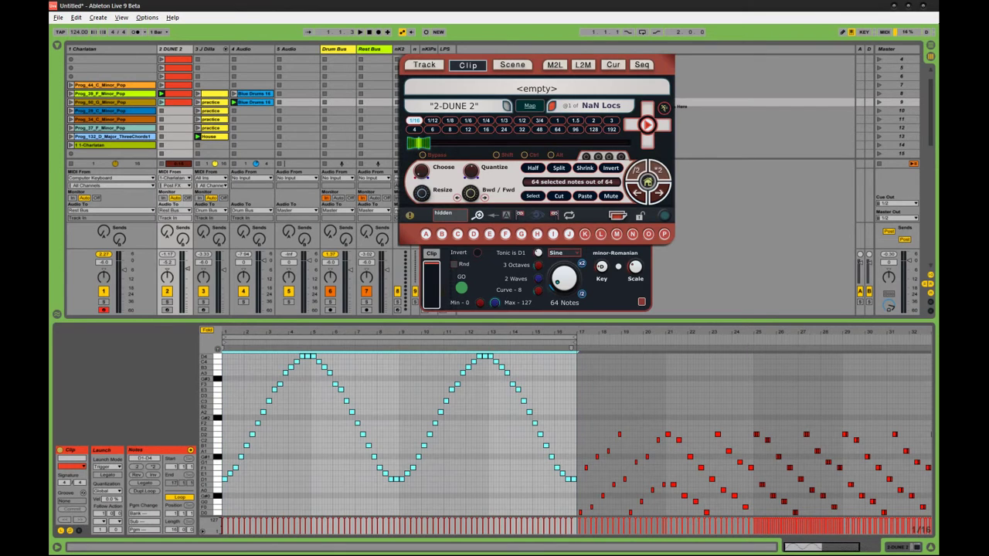
Step: Invert the generated wave and change its shape to Triangle with a curve of 4
{"action": "left_click", "coordinate": [478, 252]}
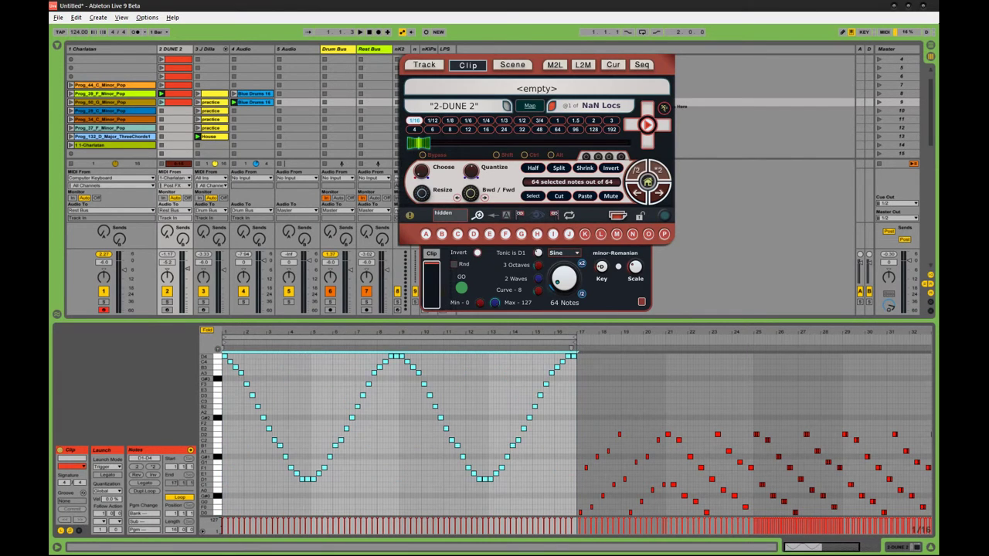
{"action": "left_click", "coordinate": [564, 253]}
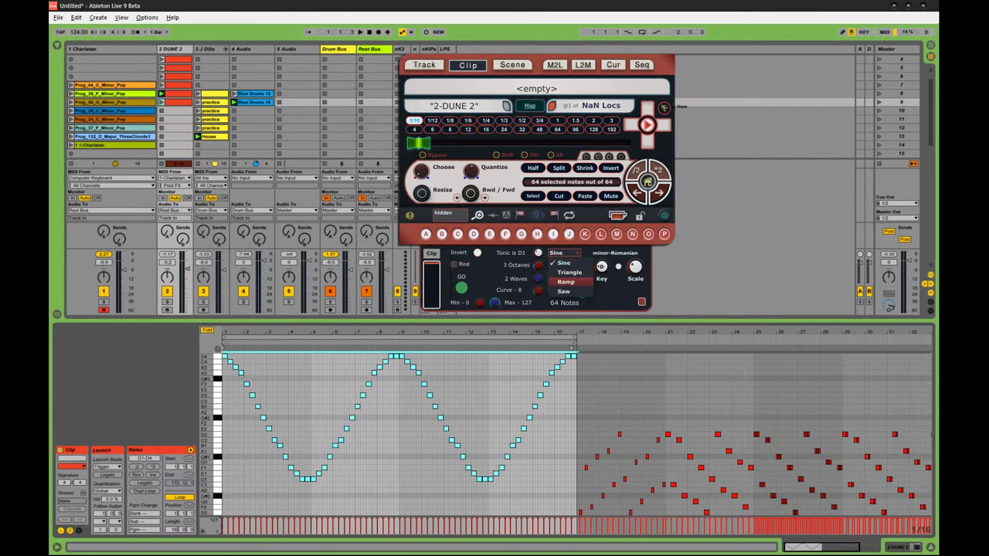
{"action": "left_click", "coordinate": [568, 272]}
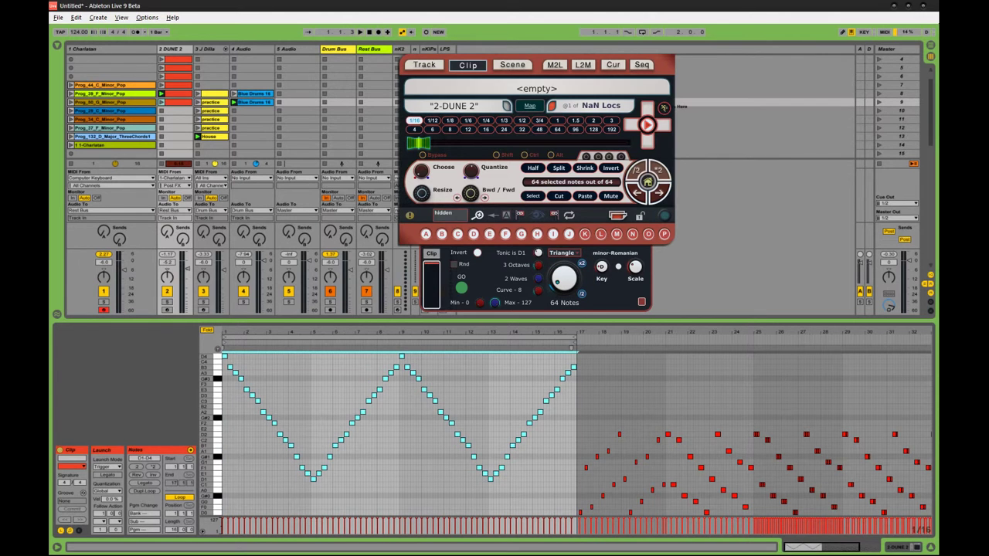
{"action": "left_click_drag", "start_coordinate": [538, 291], "coordinate": [538, 286]}
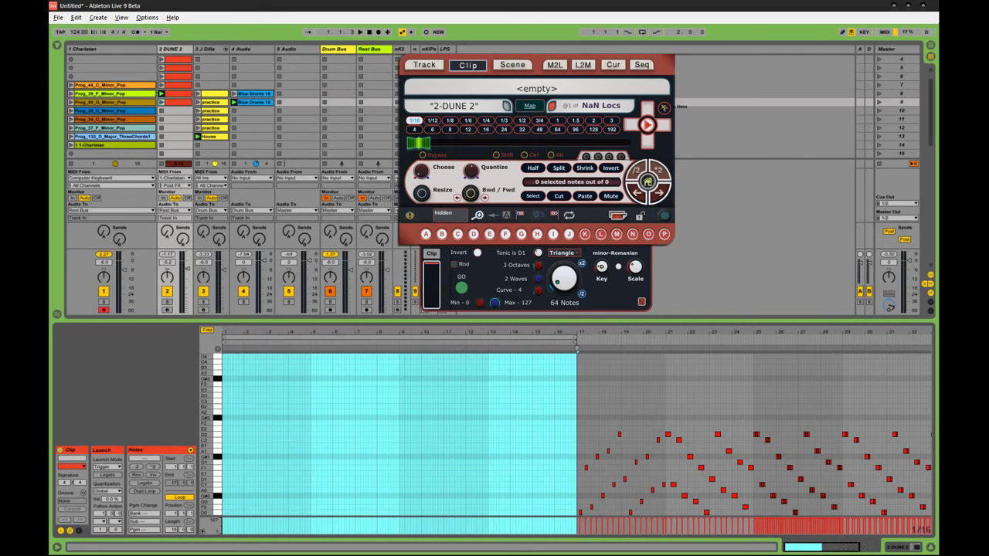
Step: Change the generator's shape to Ramp without inversion and set the curve to 20
{"action": "left_click", "coordinate": [564, 252]}
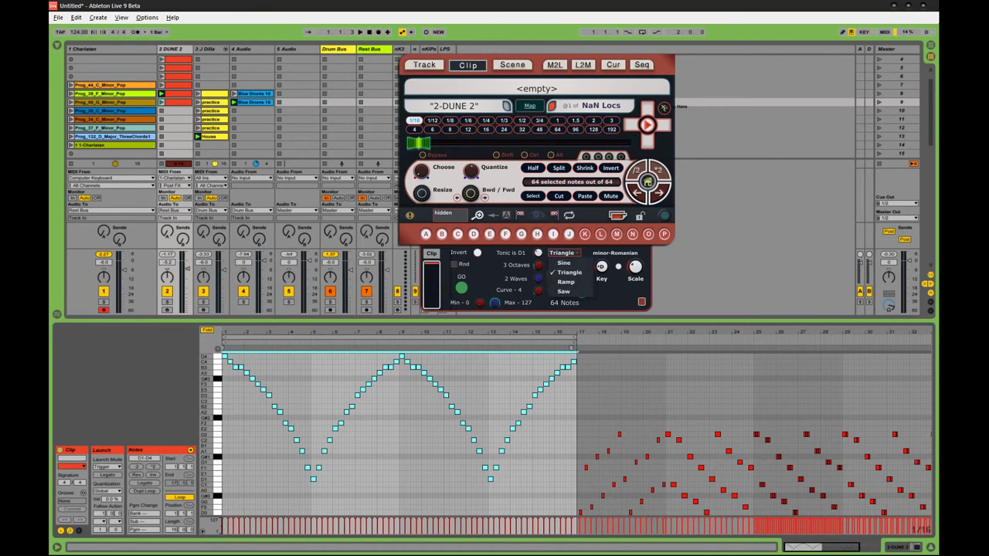
{"action": "left_click", "coordinate": [564, 281]}
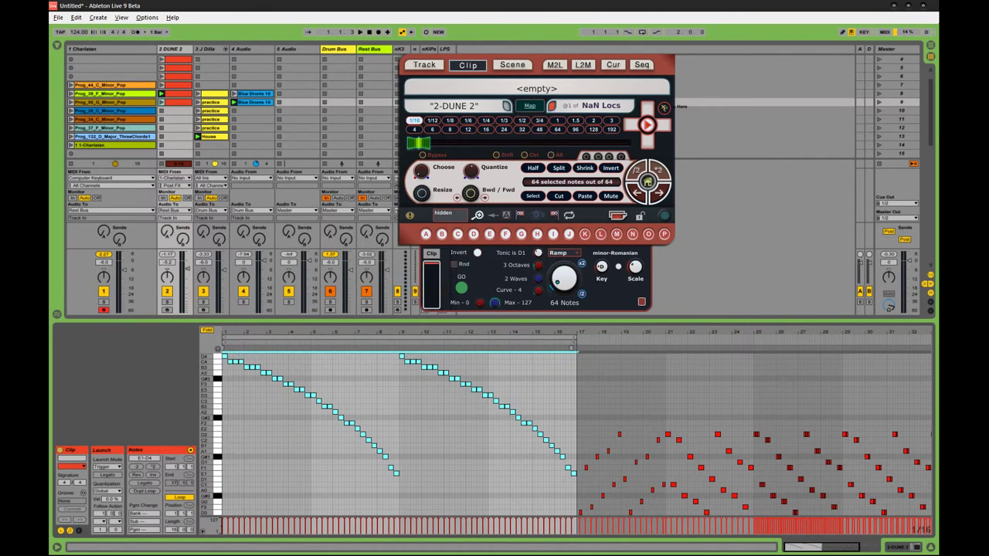
{"action": "left_click", "coordinate": [477, 253]}
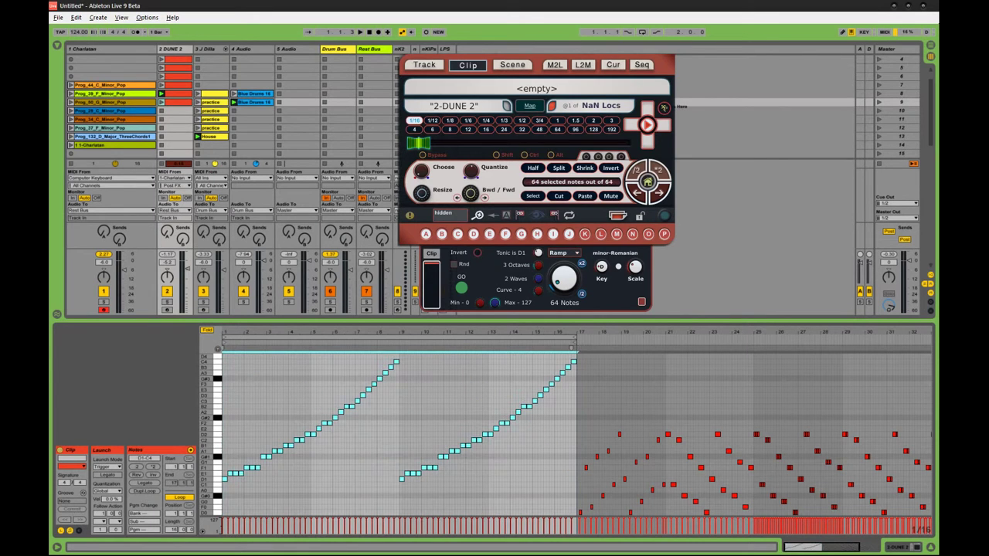
{"action": "left_click_drag", "start_coordinate": [538, 289], "coordinate": [538, 280]}
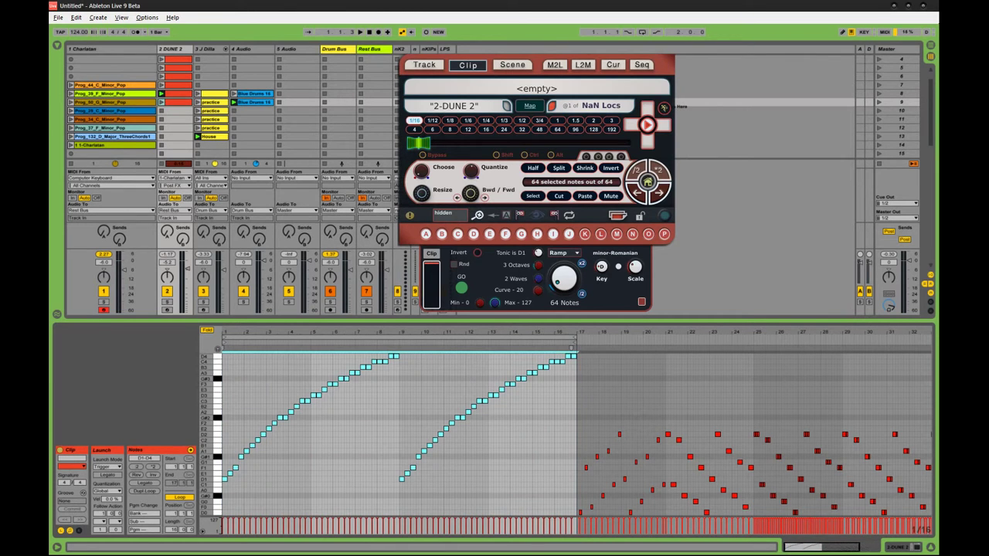
Step: Set the scale to Aeolian and the wave shape to Saw, toggling Invert on and off
{"action": "left_click_drag", "start_coordinate": [635, 266], "coordinate": [635, 273]}
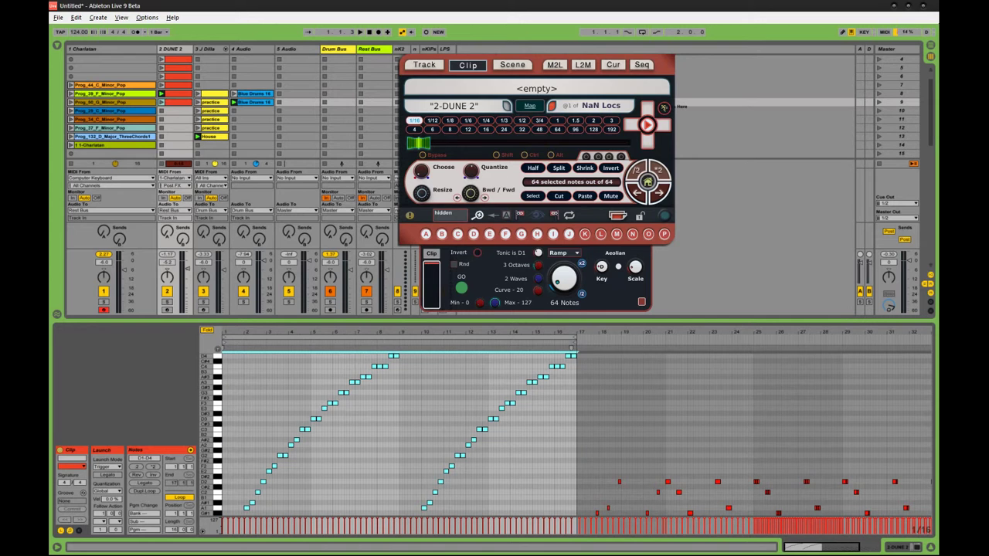
{"action": "left_click", "coordinate": [564, 252]}
{"action": "left_click", "coordinate": [568, 292]}
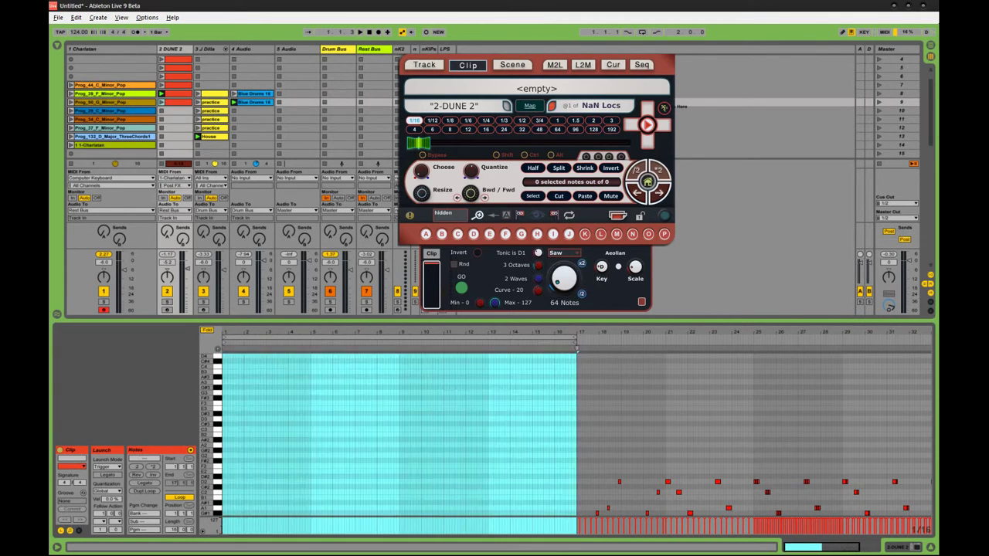
{"action": "left_click", "coordinate": [477, 253]}
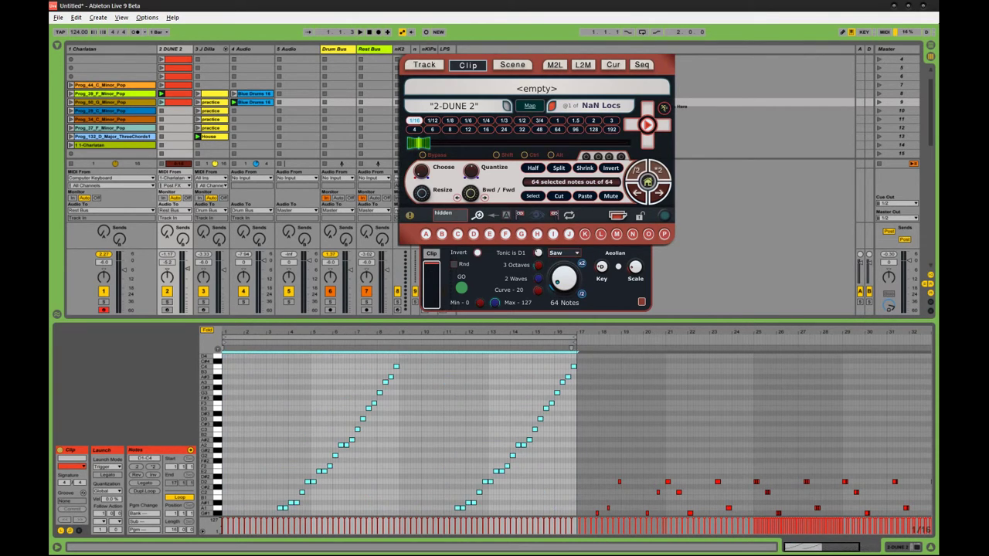
{"action": "left_click", "coordinate": [478, 253]}
Step: Set the generator to a Sine shape with 2 octaves and a curve of 7, and lower the notes' velocities to about half
{"action": "left_click", "coordinate": [563, 253]}
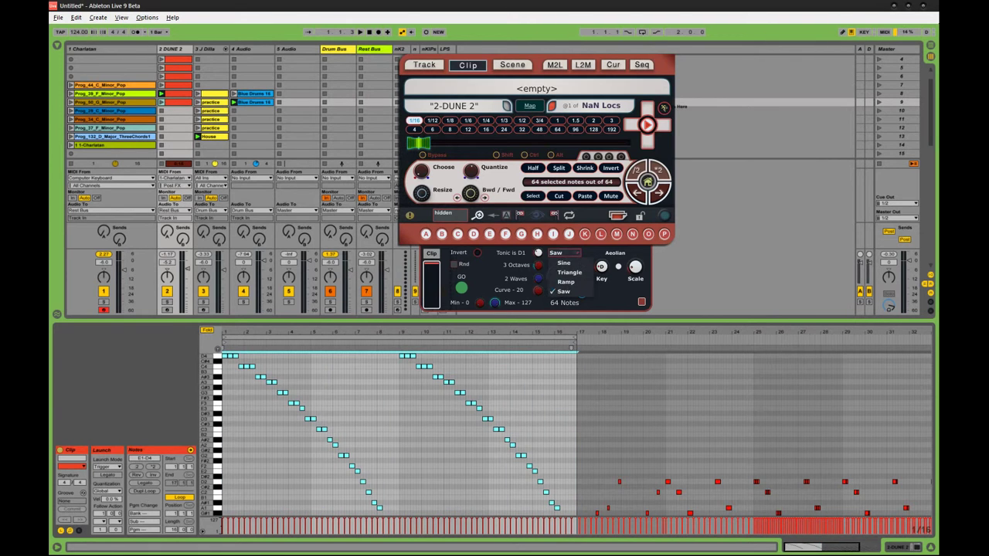
{"action": "left_click", "coordinate": [564, 263]}
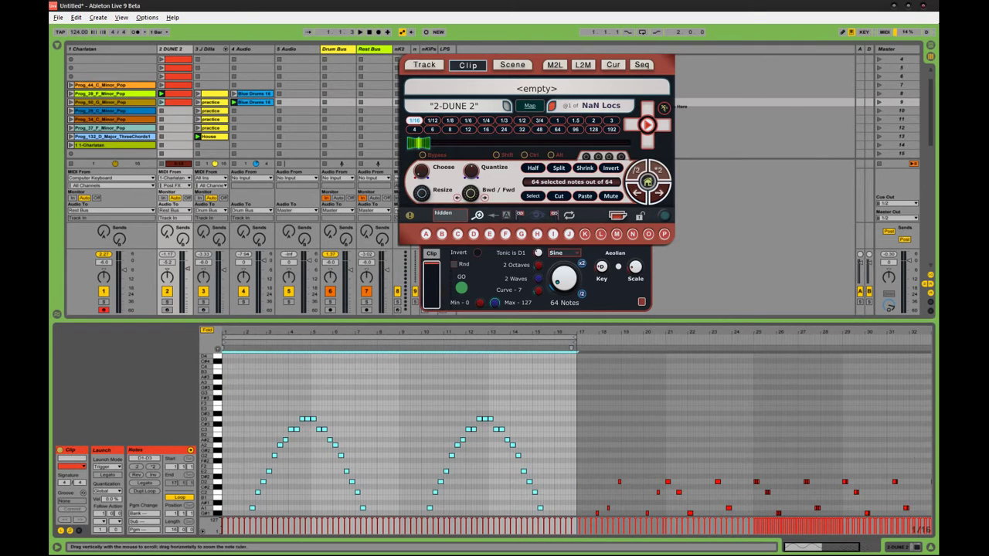
{"action": "left_click_drag", "start_coordinate": [206, 440], "coordinate": [206, 390]}
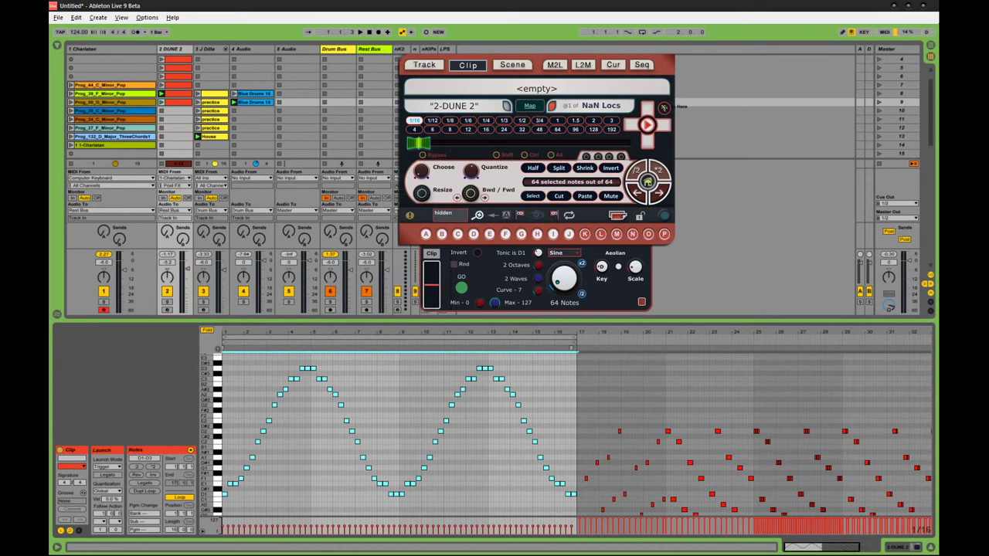
Step: Switch from the note generator to the velocity curve and shape the velocities with an early dip and a later peak in Limit mode
{"action": "left_click", "coordinate": [641, 302]}
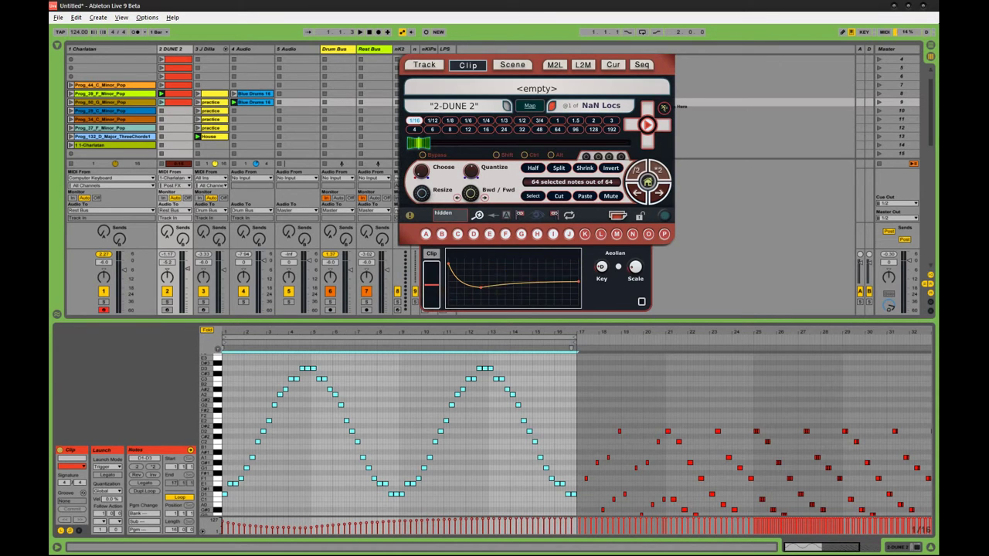
{"action": "key", "text": "alt"}
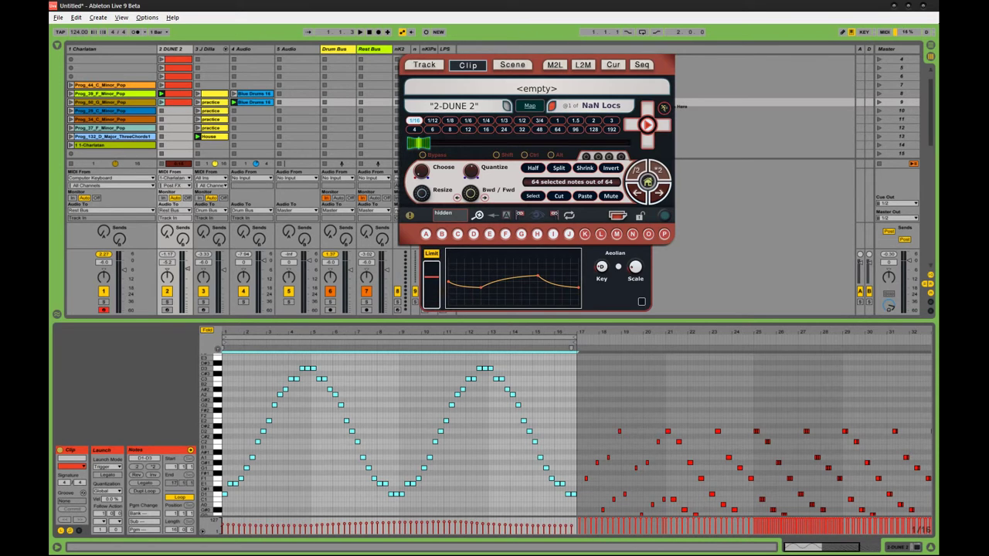
Step: Halve the 16-bar loop to 8 bars and select the notes inside it
{"action": "left_click", "coordinate": [637, 170]}
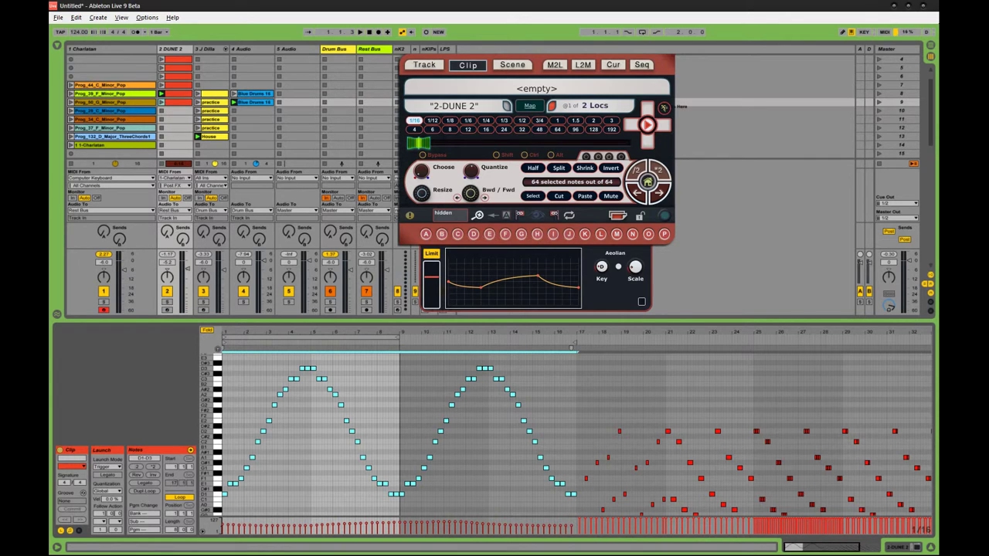
{"action": "left_click", "coordinate": [533, 196]}
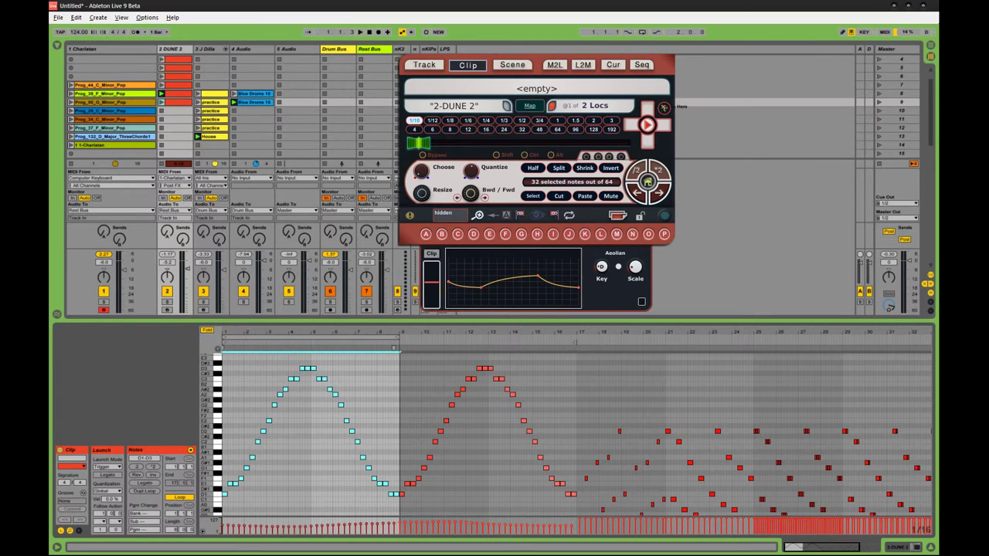
{"action": "key", "text": "z"}
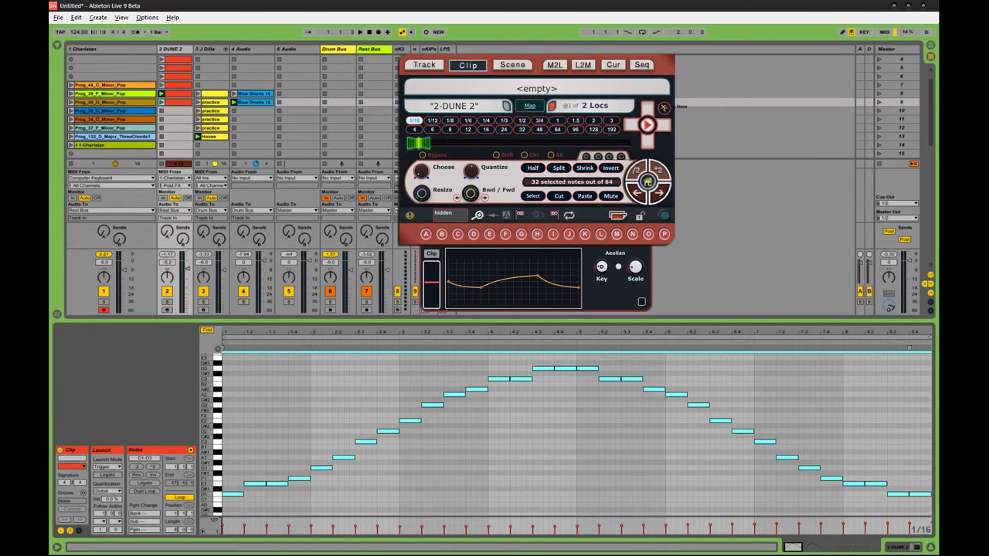
Step: Shorten the selected loop notes in fine nudges so small gaps separate them
{"action": "key", "text": "alt"}
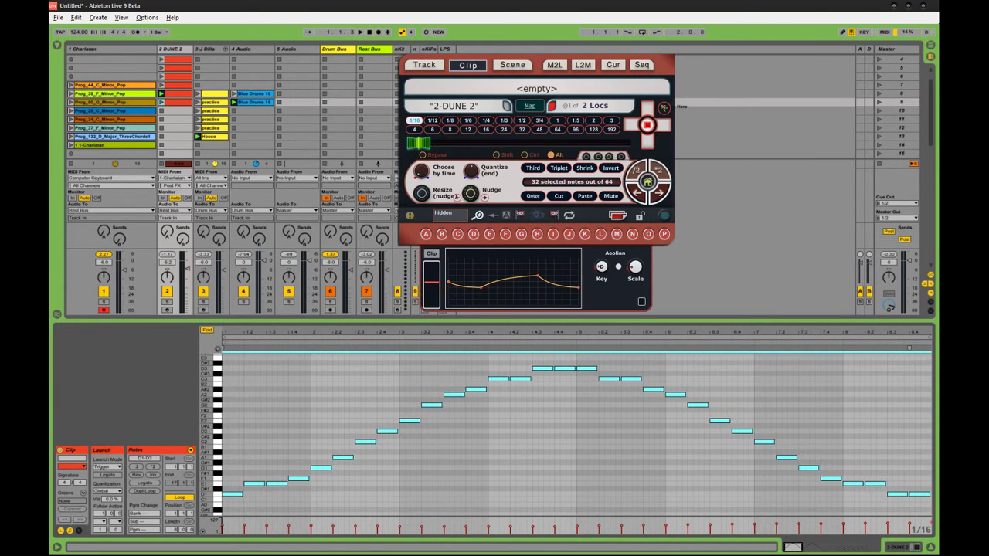
{"action": "left_click", "coordinate": [457, 196]}
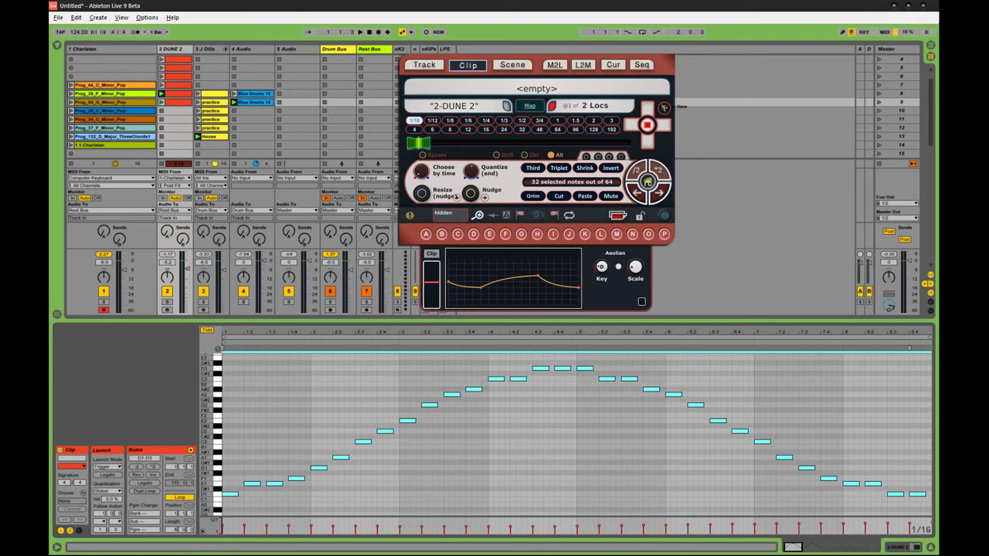
{"action": "key", "text": "alt"}
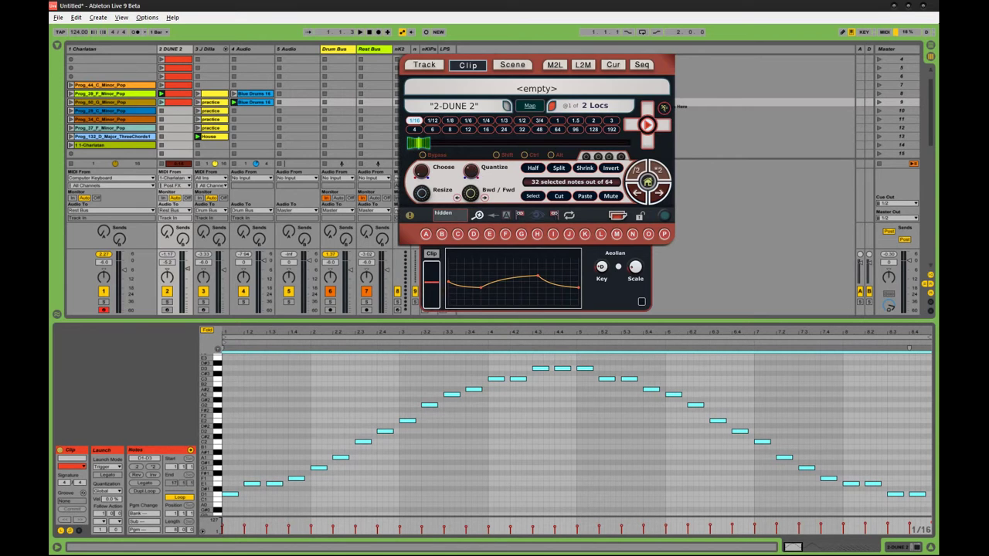
Step: Humanize the timing of the selected notes and quantize them back to the grid
{"action": "key", "text": "shift"}
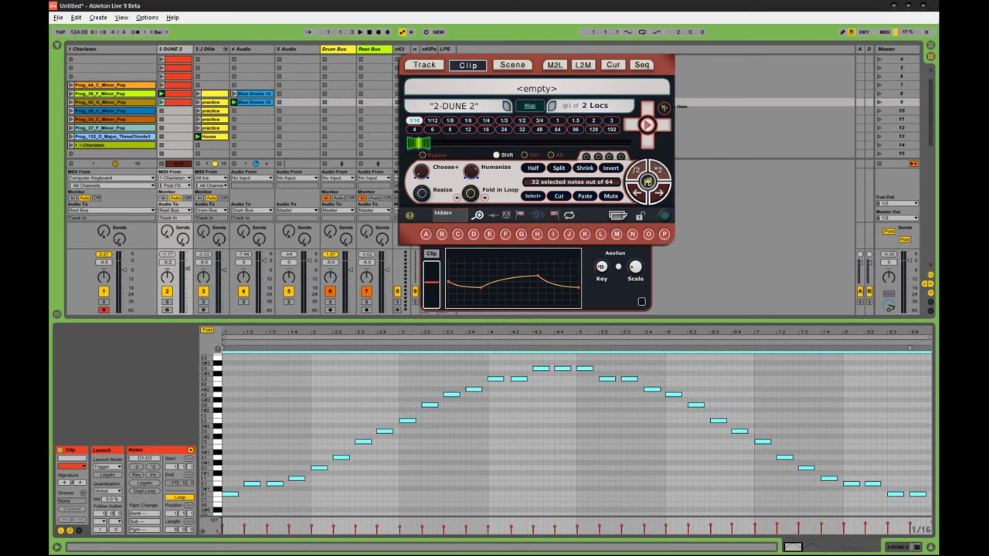
{"action": "left_click_drag", "start_coordinate": [471, 172], "coordinate": [471, 165]}
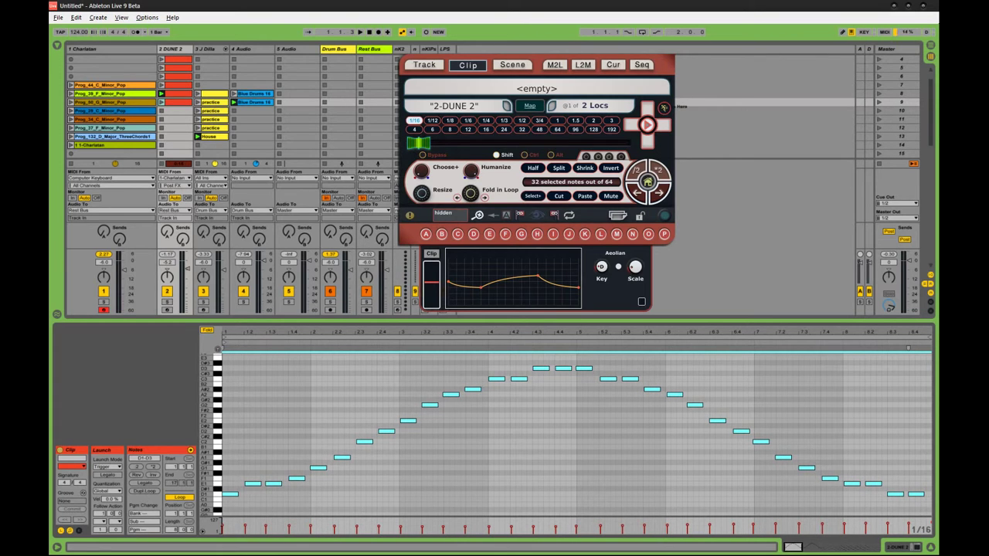
{"action": "left_click_drag", "start_coordinate": [471, 172], "coordinate": [470, 164]}
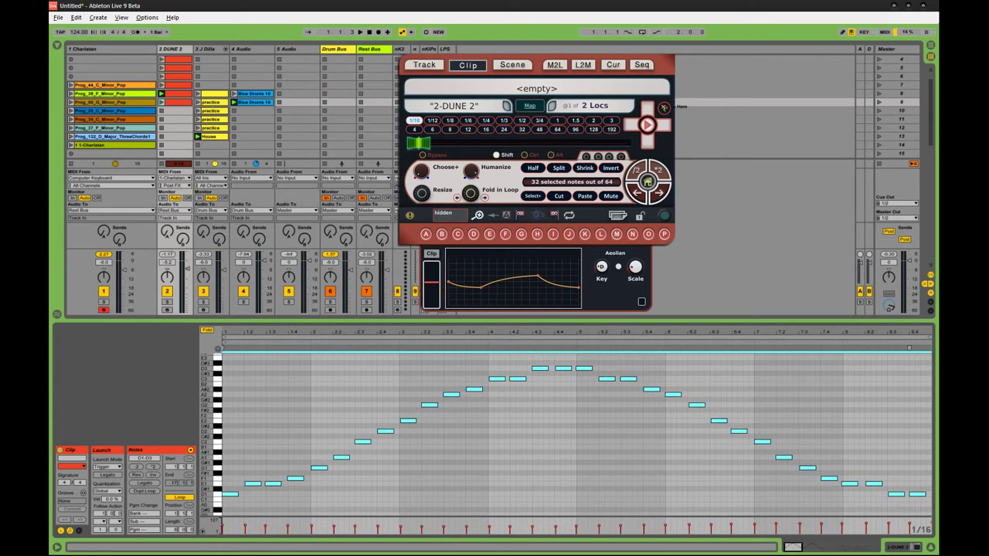
{"action": "key", "text": "shift"}
{"action": "left_click_drag", "start_coordinate": [470, 172], "coordinate": [470, 166]}
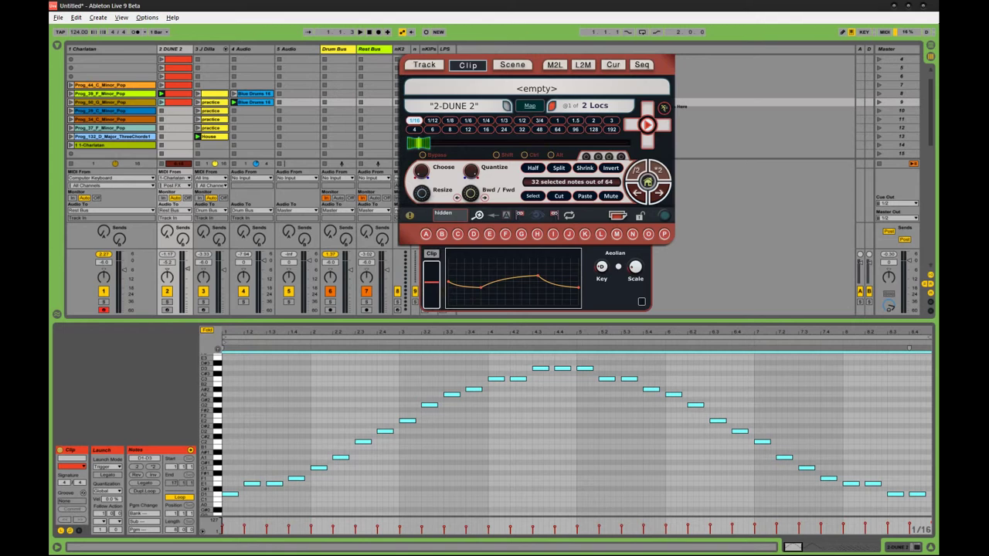
Step: Choose the loop's notes by pitch, stepping from the A2 pair down to the G2 pair
{"action": "key", "text": "ctrl"}
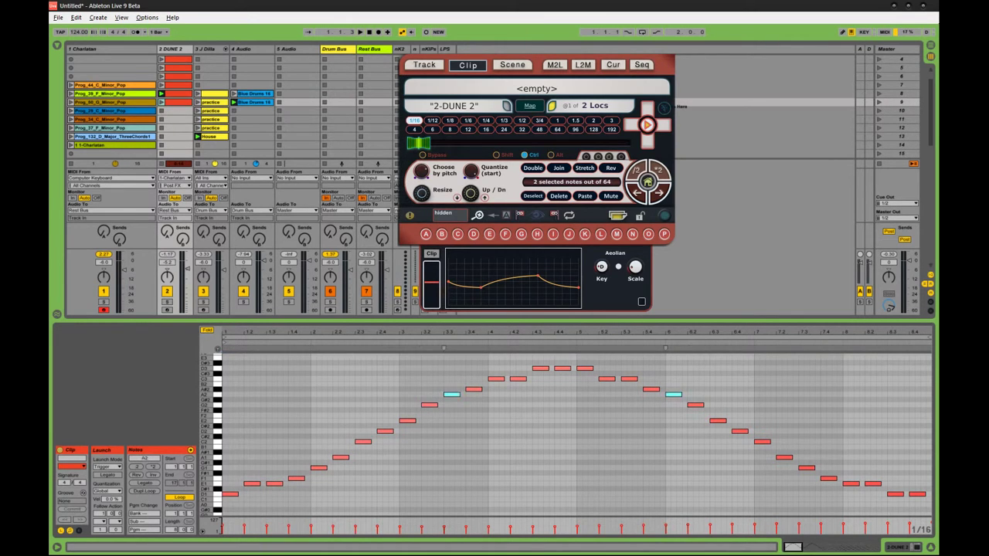
{"action": "key", "text": "shift"}
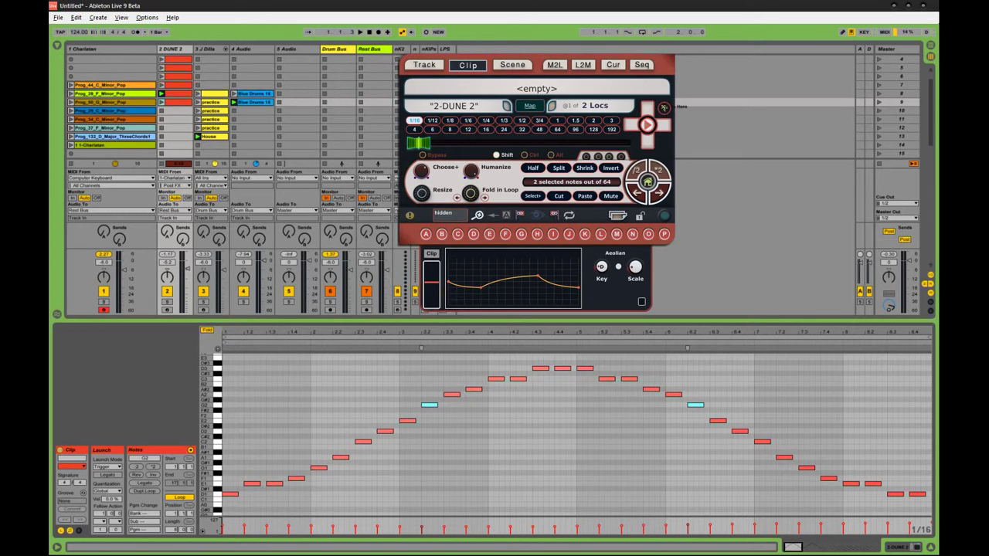
Step: Choose single notes by time, stepping the selection backwards and forwards through the 8-bar loop
{"action": "key", "text": "alt"}
{"action": "key", "text": "Left"}
{"action": "key", "text": "Left"}
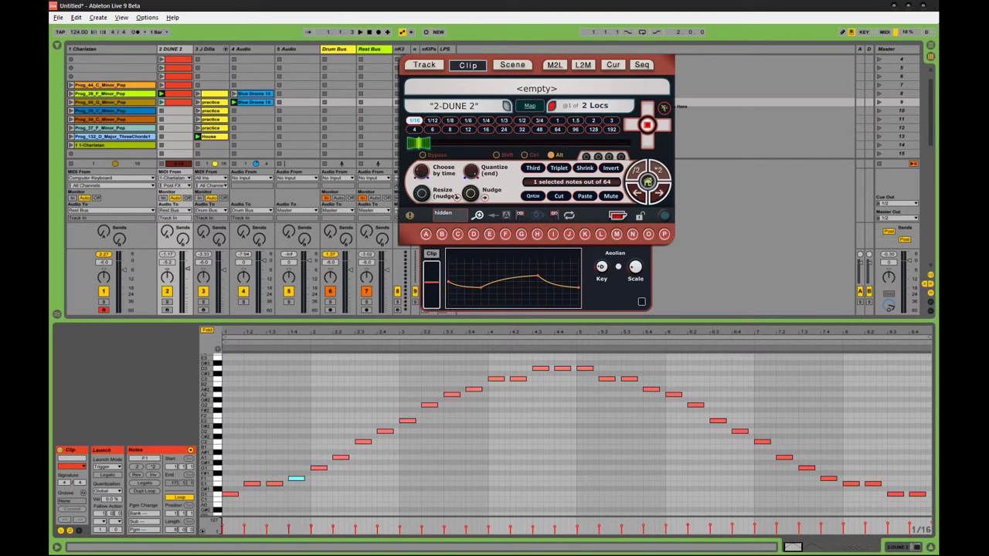
{"action": "key", "text": "Right"}
{"action": "key", "text": "Right"}
{"action": "key", "text": "Right"}
{"action": "key", "text": "Right"}
{"action": "key", "text": "Right"}
{"action": "key", "text": "Right"}
{"action": "key", "text": "Right"}
{"action": "key", "text": "Right"}
{"action": "key", "text": "Right"}
{"action": "key", "text": "Right"}
{"action": "key", "text": "Right"}
{"action": "key", "text": "Right"}
{"action": "key", "text": "Right"}
{"action": "key", "text": "Right"}
{"action": "key", "text": "Right"}
{"action": "key", "text": "Left"}
{"action": "key", "text": "Left"}
{"action": "key", "text": "Left"}
{"action": "key", "text": "Left"}
{"action": "key", "text": "Left"}
{"action": "key", "text": "Left"}
{"action": "key", "text": "Left"}
{"action": "key", "text": "Right"}
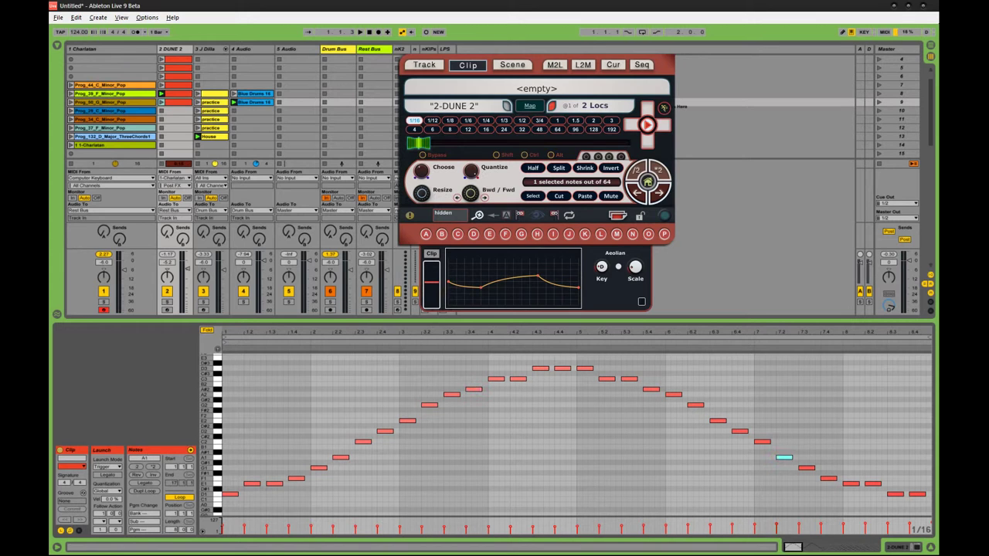
Step: Try stepping up seven times and down once from the selected A1 note
{"action": "key", "text": "Up"}
{"action": "key", "text": "Up"}
{"action": "key", "text": "Up"}
{"action": "key", "text": "Up"}
{"action": "key", "text": "Up"}
{"action": "key", "text": "Up"}
{"action": "key", "text": "Up"}
{"action": "key", "text": "Down"}
Step: Select all notes in the 8-bar loop and fold them backwards within the loop
{"action": "key", "text": "ctrl+a"}
{"action": "key", "text": "shift"}
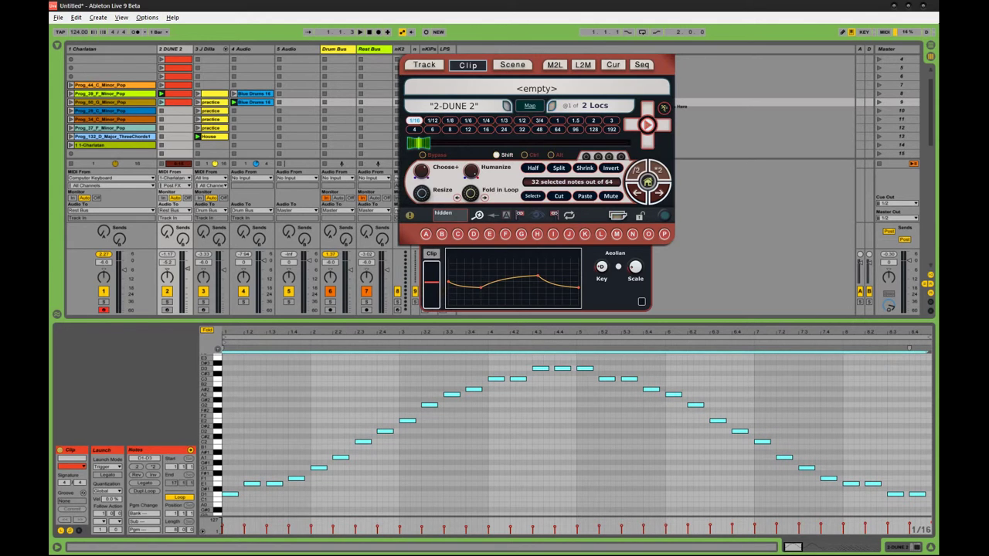
{"action": "key", "text": "Left"}
{"action": "key", "text": "Left"}
{"action": "key", "text": "Left"}
{"action": "key", "text": "Left"}
{"action": "key", "text": "Left"}
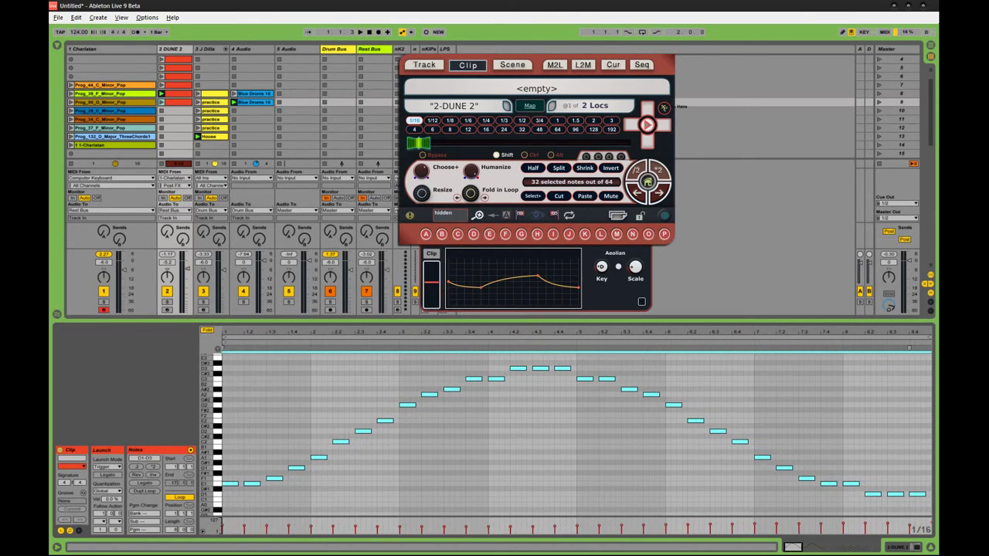